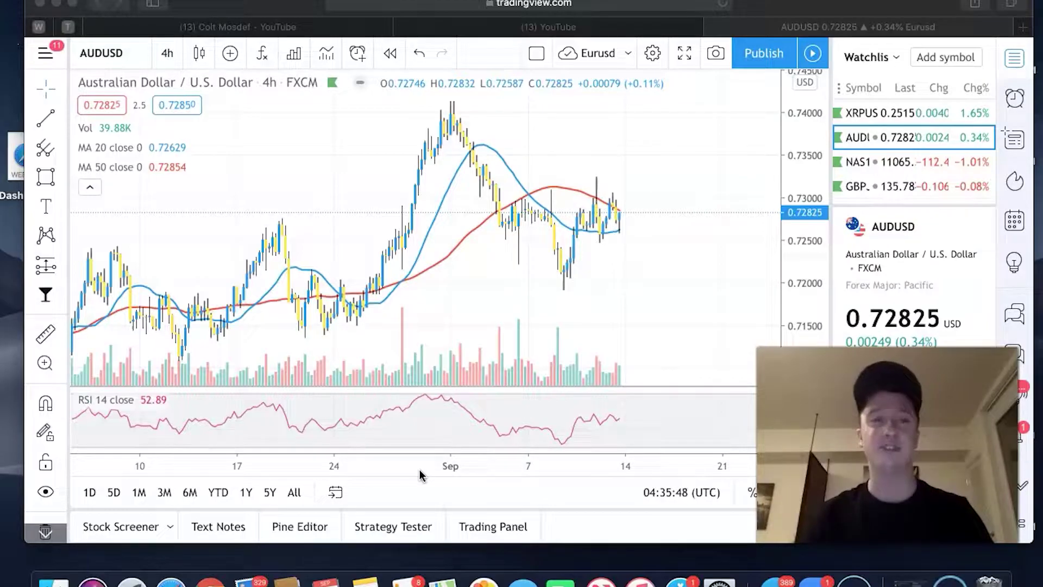
# - Draw a horizontal line at about 0.72561, just below the low of the latest AUDUSD candle
pyautogui.click(685, 168)
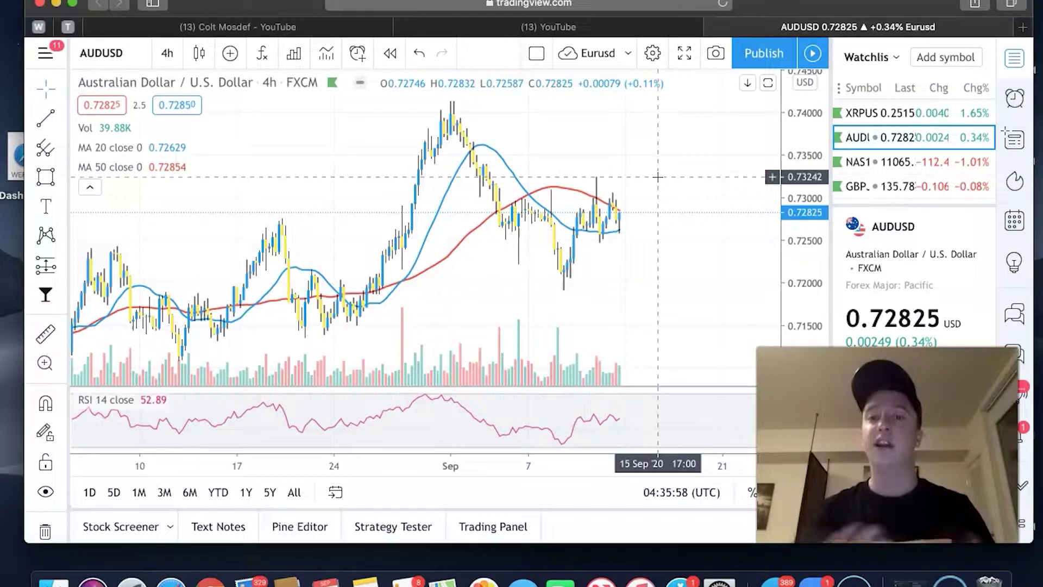
pyautogui.scroll(10, 657, 177)
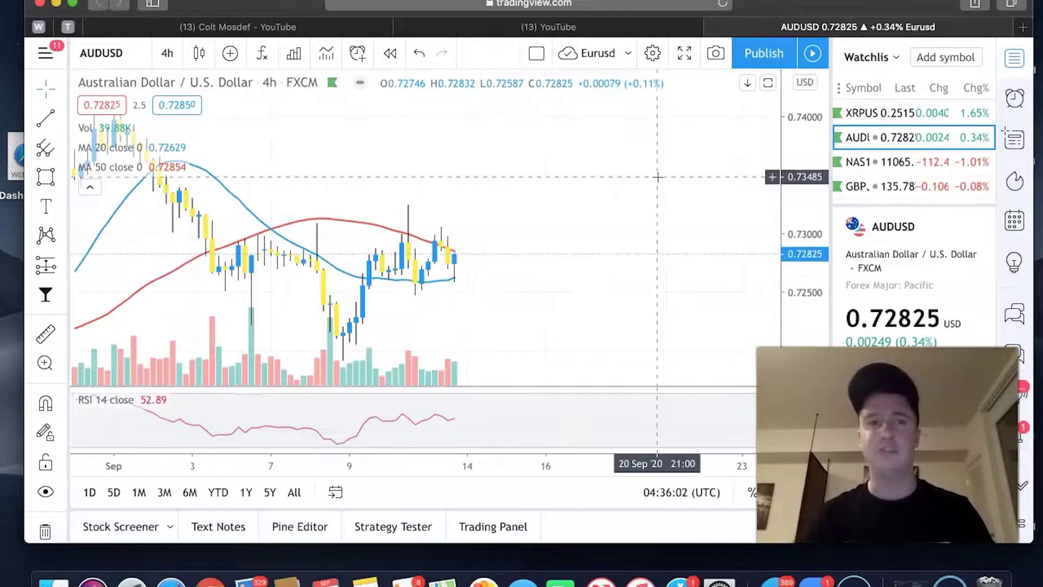
pyautogui.click(566, 163)
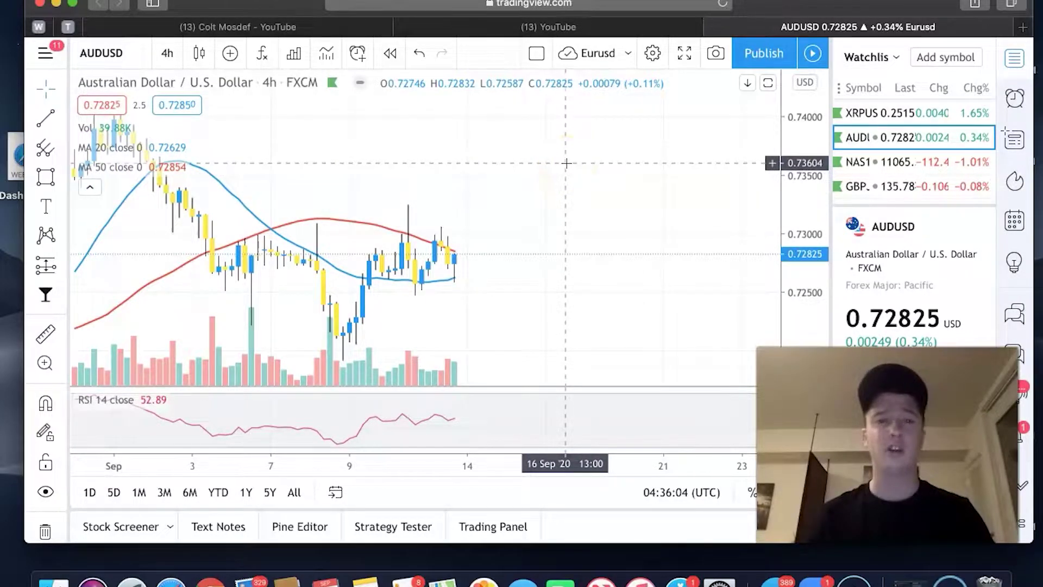
pyautogui.hscroll(-5, 566, 162)
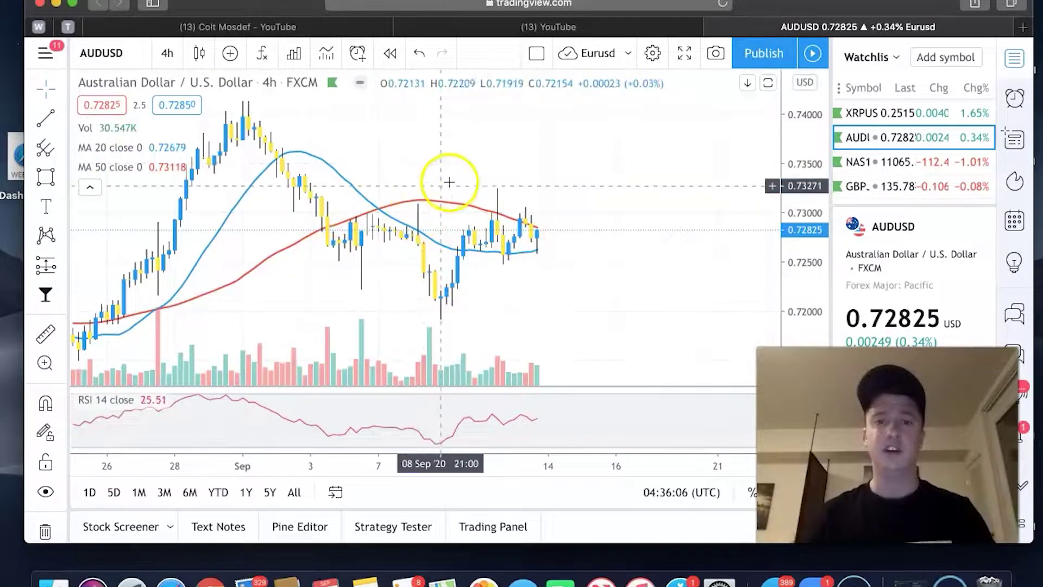
pyautogui.scroll(3, 612, 259)
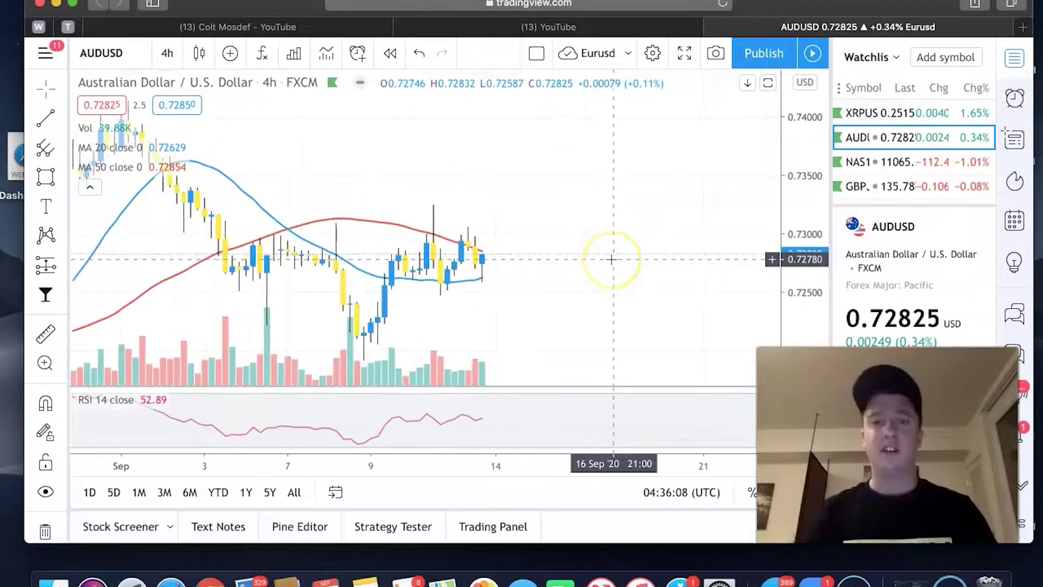
pyautogui.scroll(3, 611, 259)
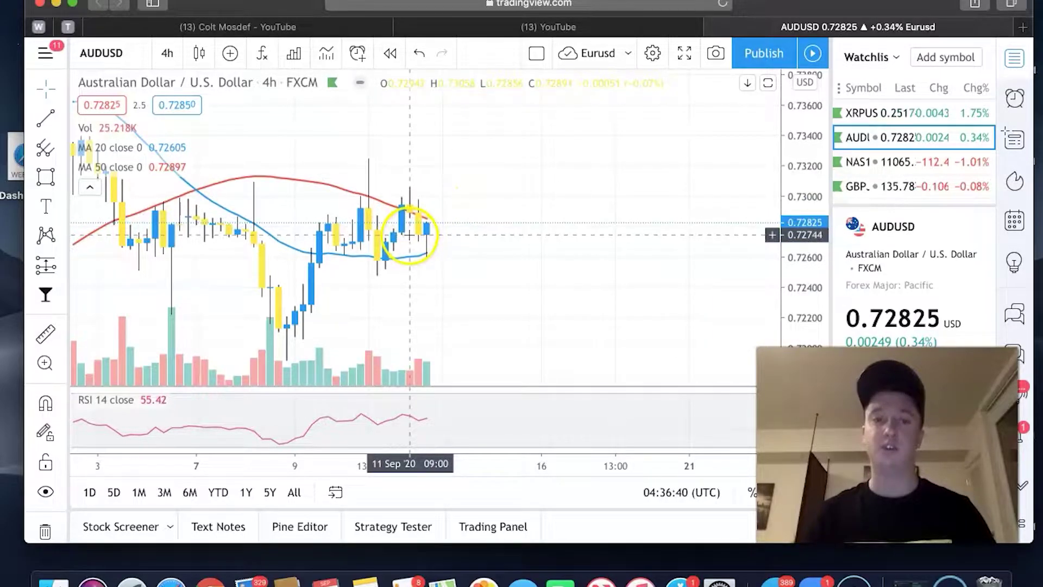
pyautogui.click(62, 118)
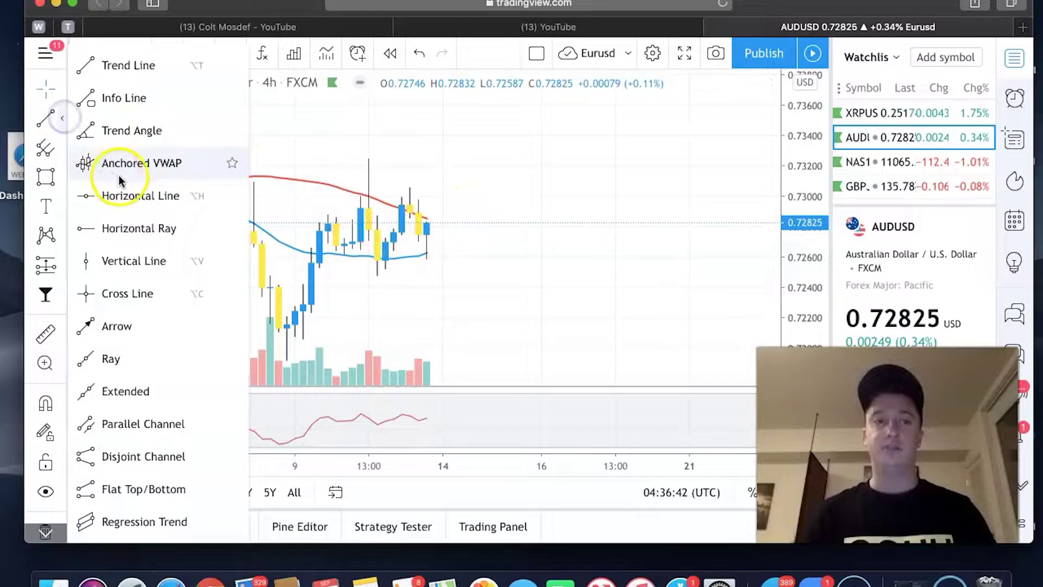
pyautogui.click(123, 196)
pyautogui.click(490, 263)
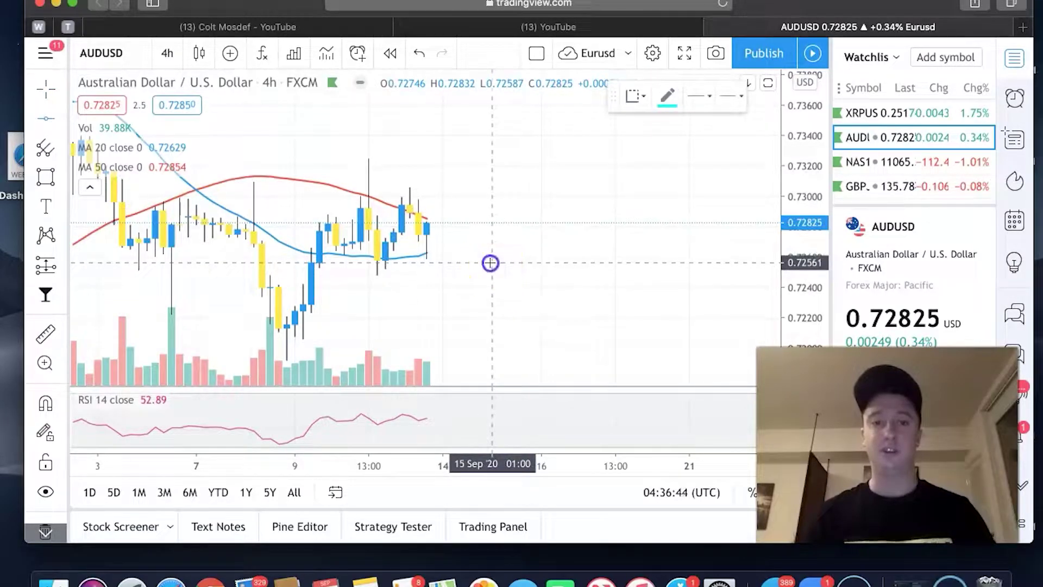
# - Recolor the horizontal line below the latest candle red to mark the stop-loss level
pyautogui.click(433, 262)
pyautogui.click(667, 97)
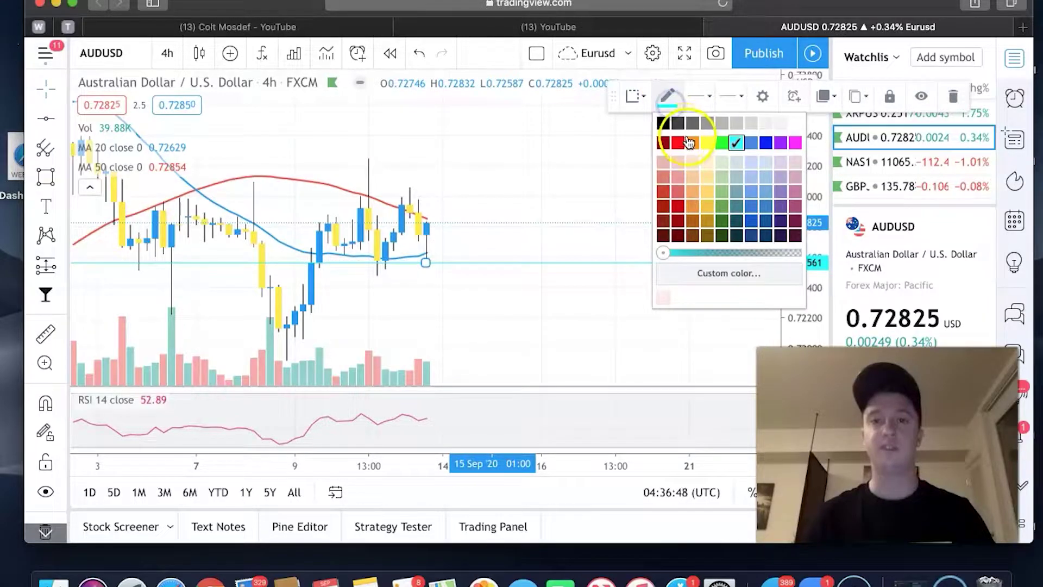
pyautogui.click(688, 142)
# - Measure the price distance from the current price level down to the red horizontal line
pyautogui.scroll(-3, 614, 200)
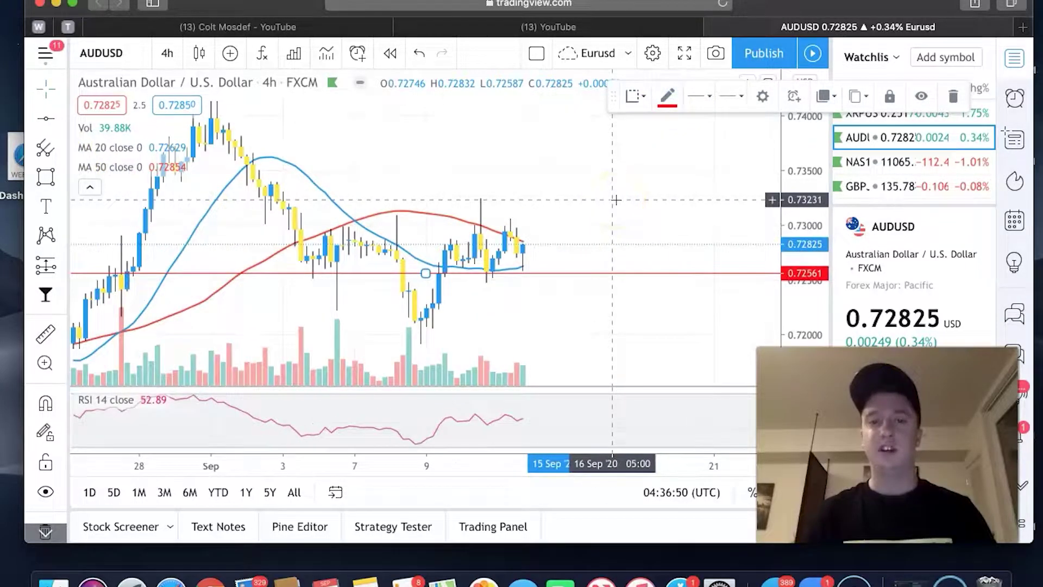
pyautogui.click(46, 333)
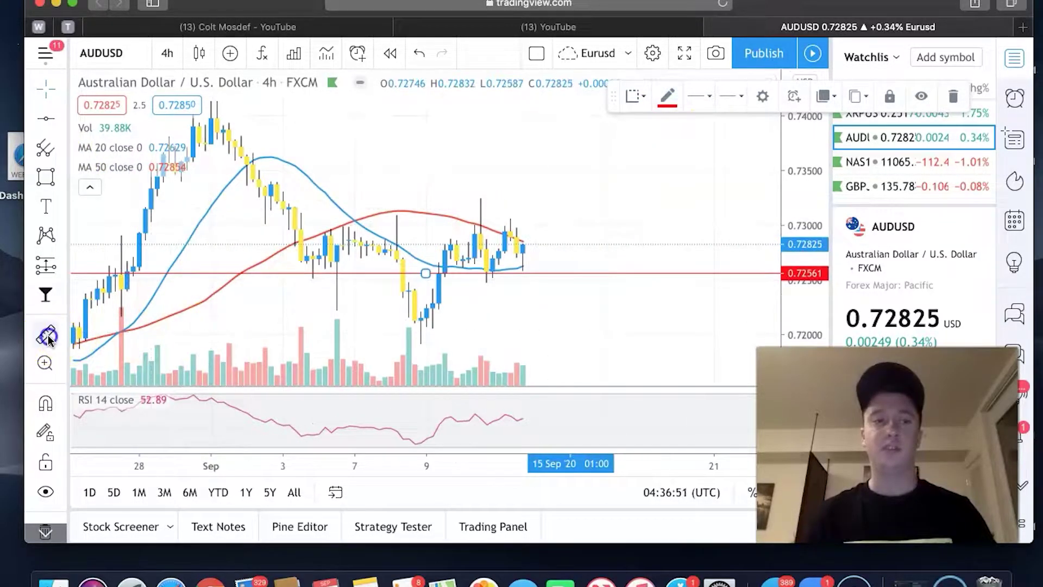
pyautogui.click(565, 243)
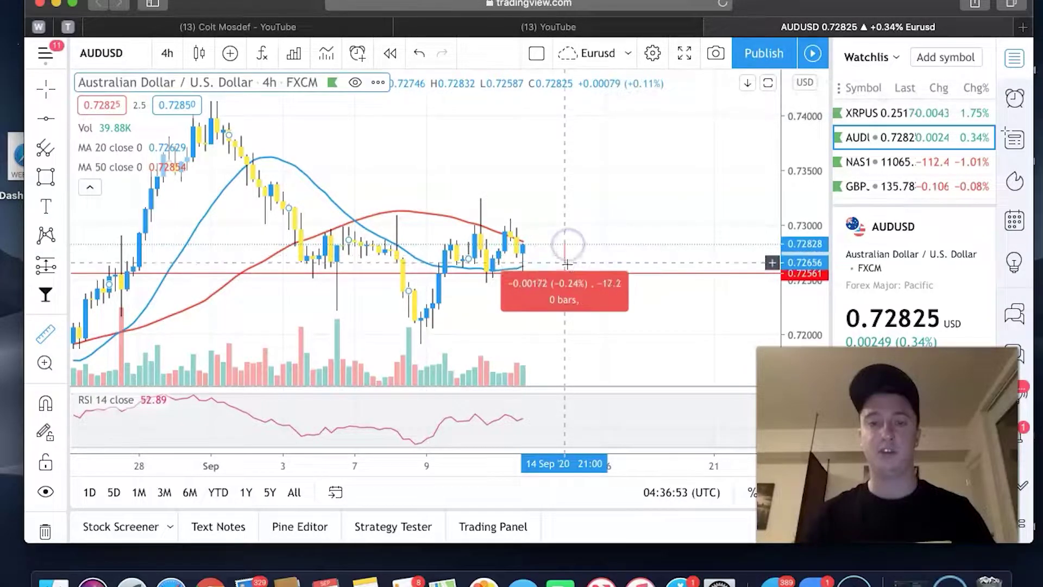
pyautogui.click(567, 272)
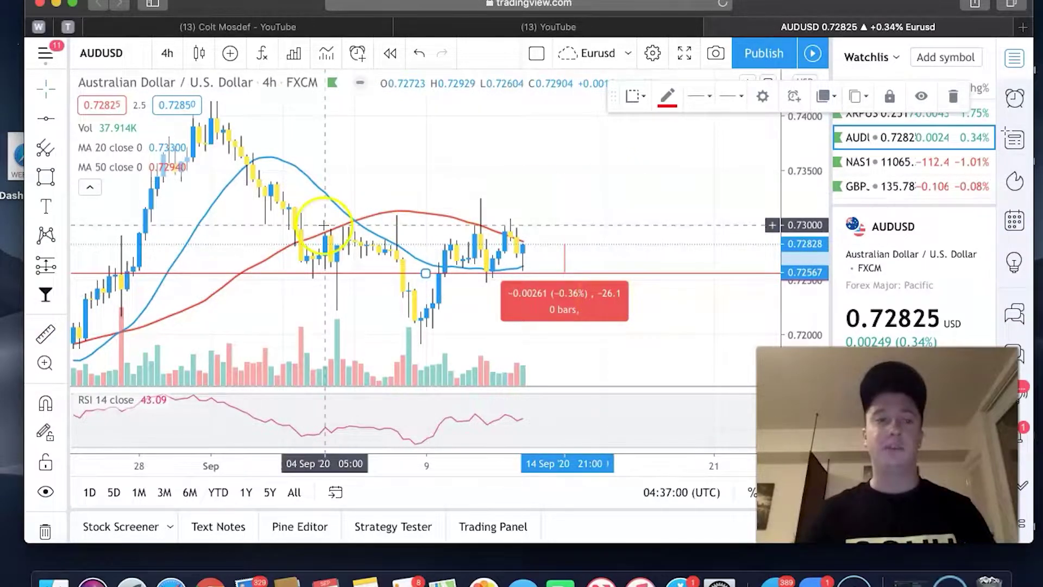
# - Measure upward from the current price to the target level and place a horizontal line there at about 0.73626
pyautogui.click(44, 346)
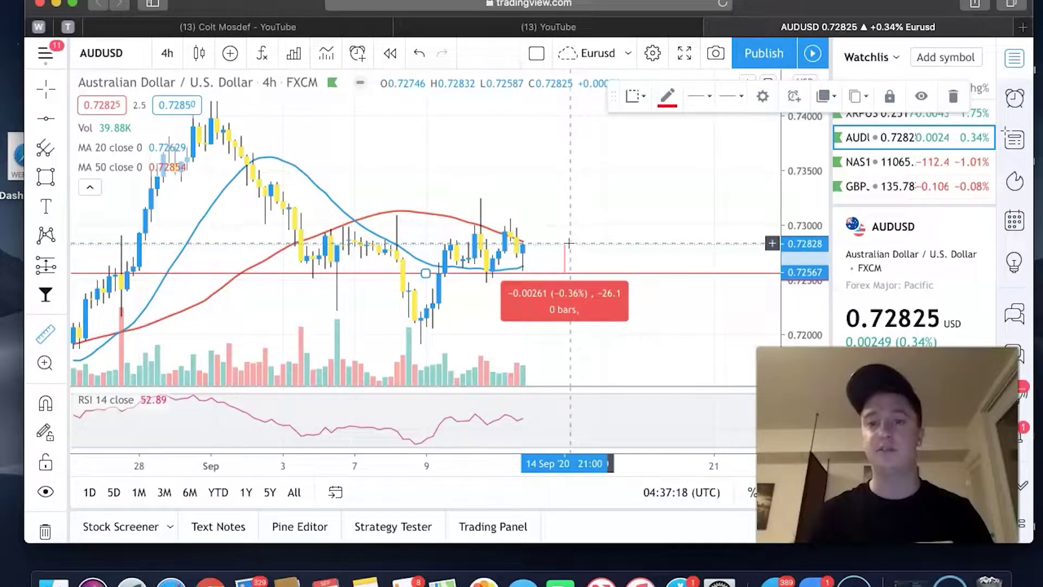
pyautogui.moveTo(569, 243)
pyautogui.mouseDown()
pyautogui.moveTo(570, 155)
pyautogui.moveTo(630, 156)
pyautogui.mouseUp()
pyautogui.click(59, 121)
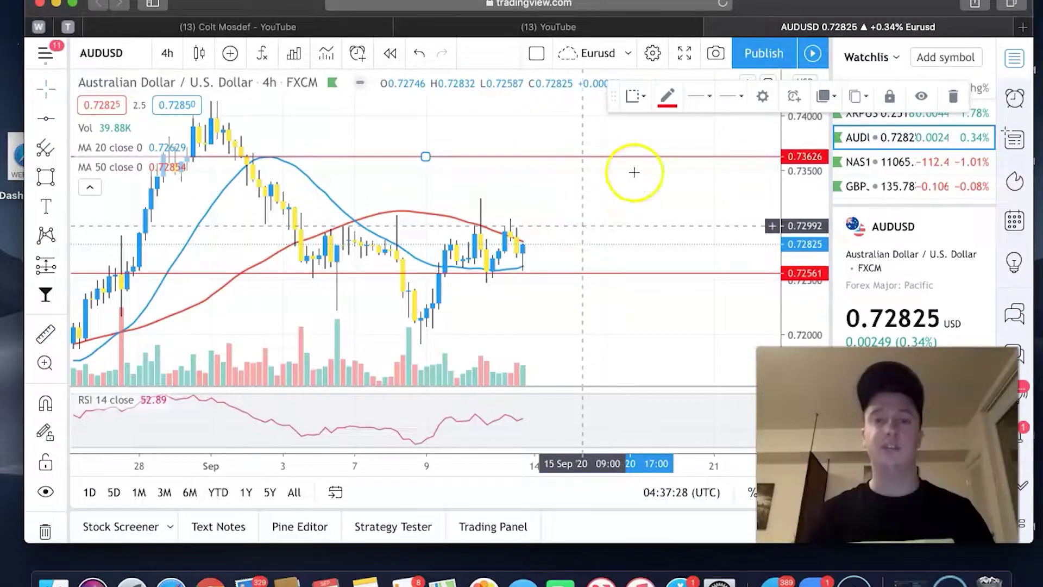
# - Recolor the upper horizontal line at the target level bright green and deselect it
pyautogui.click(670, 112)
pyautogui.click(640, 157)
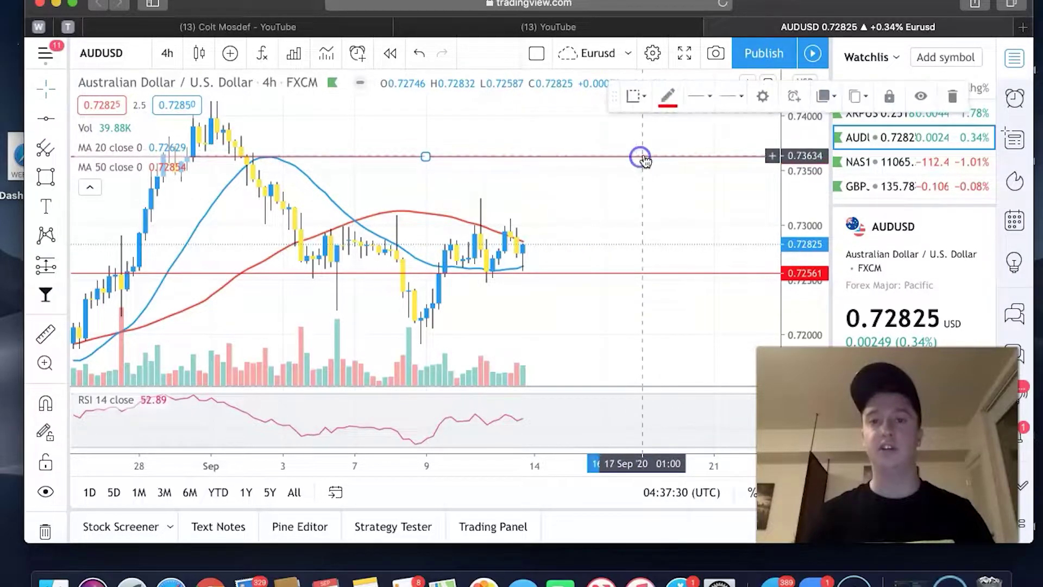
pyautogui.click(667, 108)
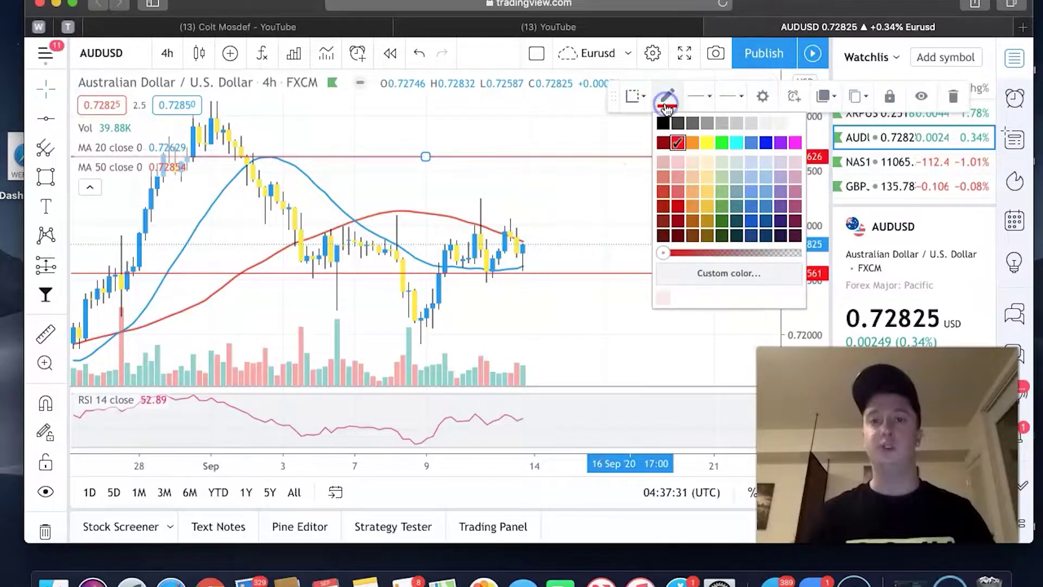
pyautogui.click(722, 139)
pyautogui.click(543, 223)
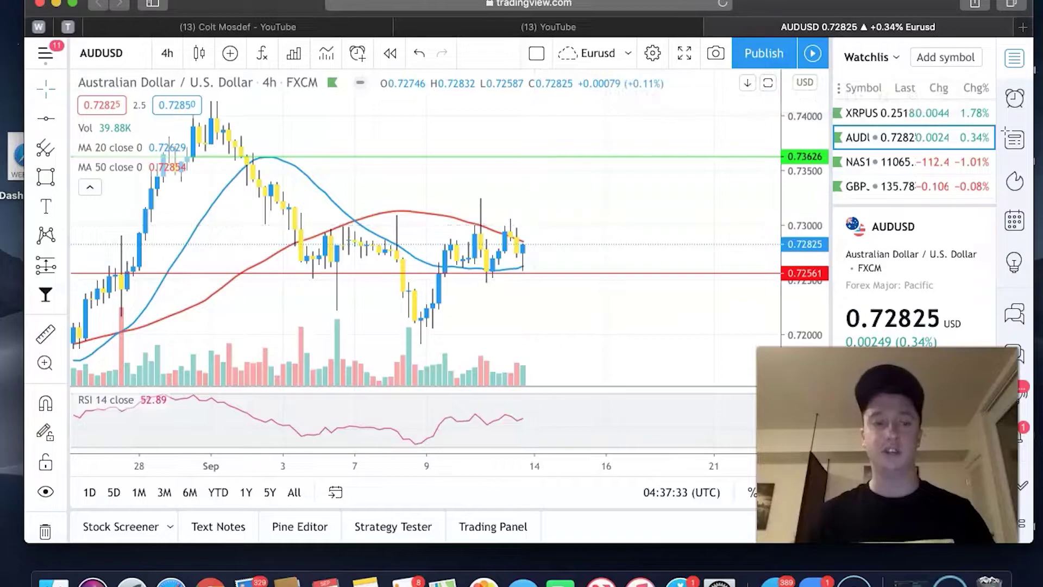
# - Place a Long Position drawing over the late-August candles with its entry at about the current price
pyautogui.click(60, 268)
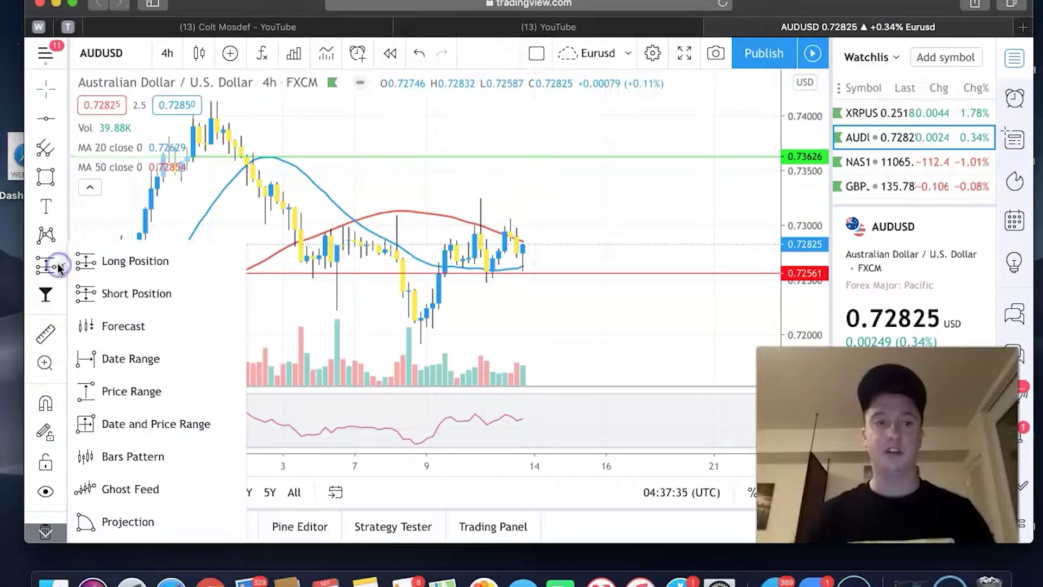
pyautogui.click(132, 268)
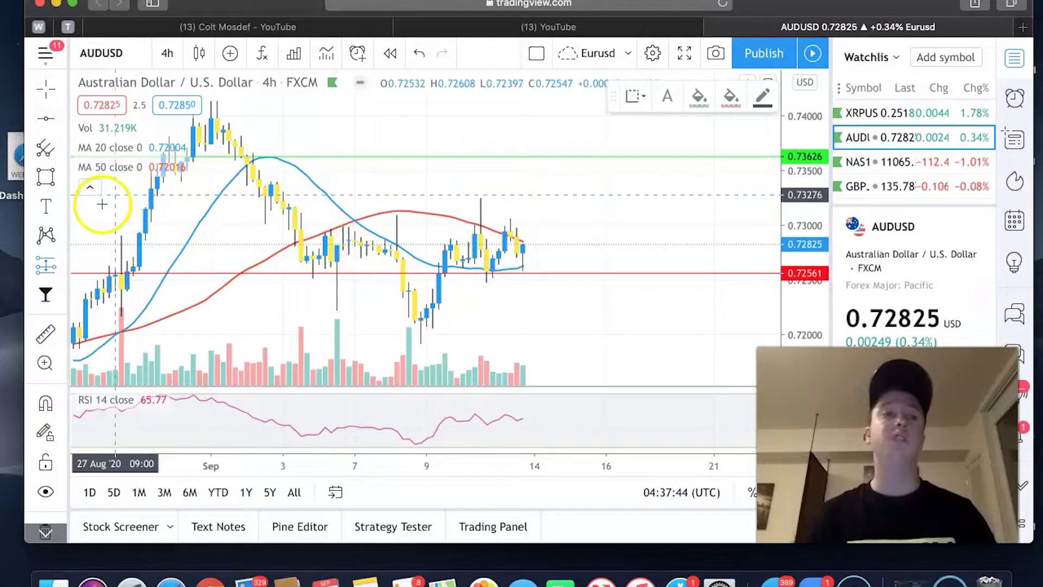
pyautogui.click(126, 243)
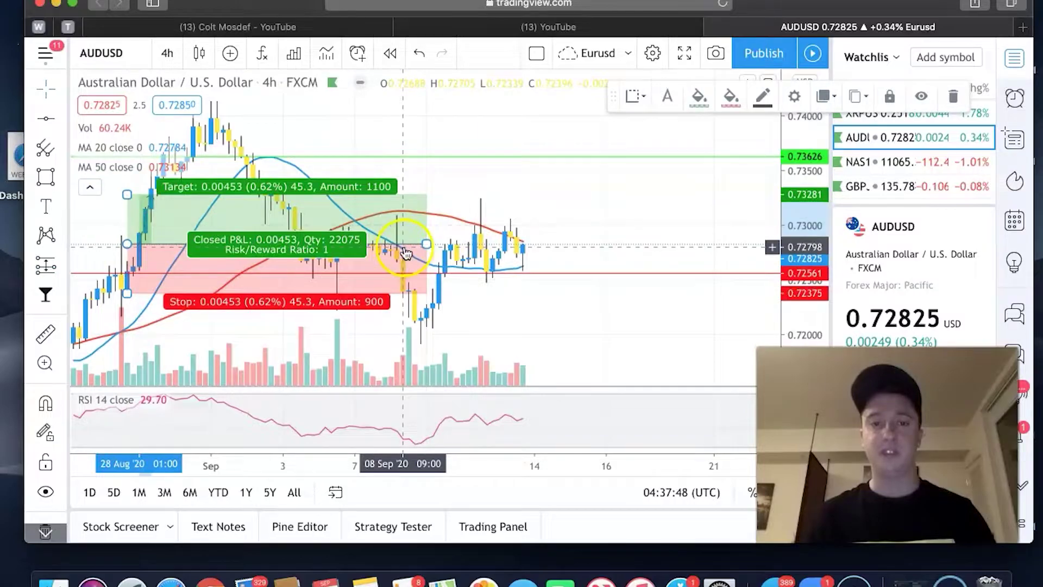
# - Narrow the long position drawing and move it directly after the latest candle, with its entry at about 0.72835
pyautogui.moveTo(426, 249); pyautogui.dragTo(331, 244)
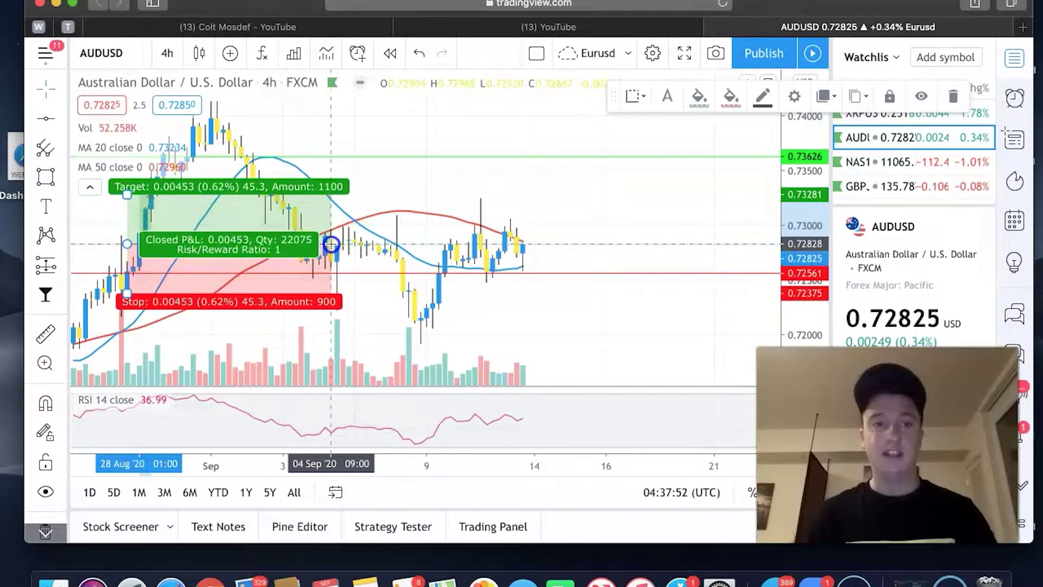
pyautogui.moveTo(326, 242); pyautogui.dragTo(218, 233)
pyautogui.moveTo(552, 253); pyautogui.dragTo(569, 226)
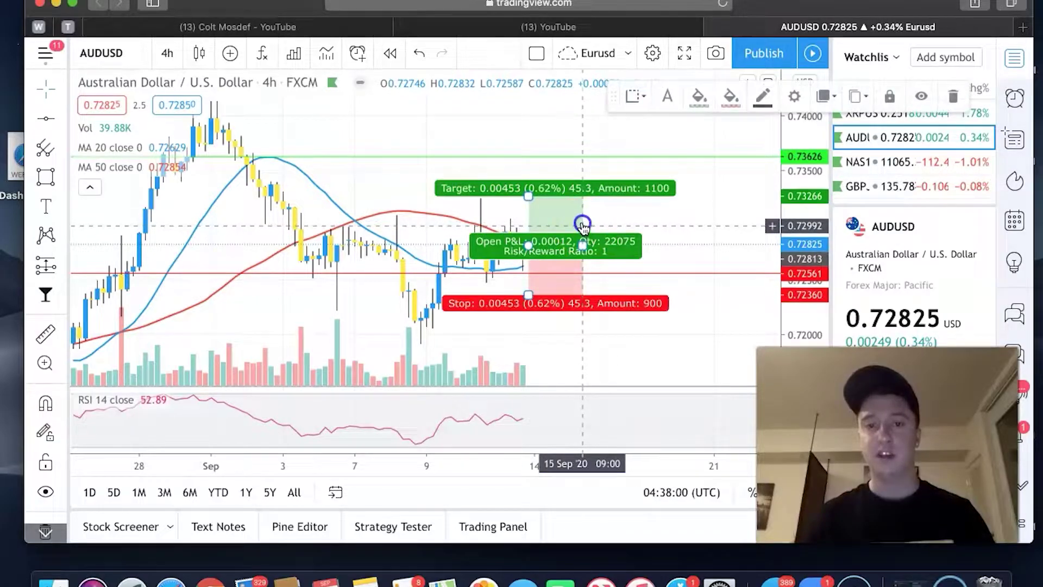
pyautogui.click(603, 226)
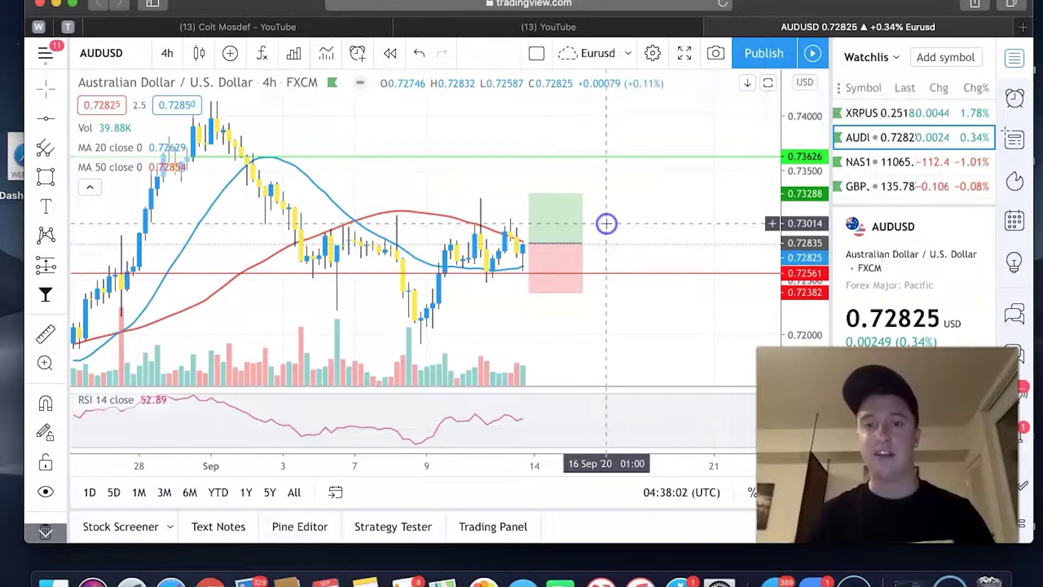
pyautogui.click(587, 244)
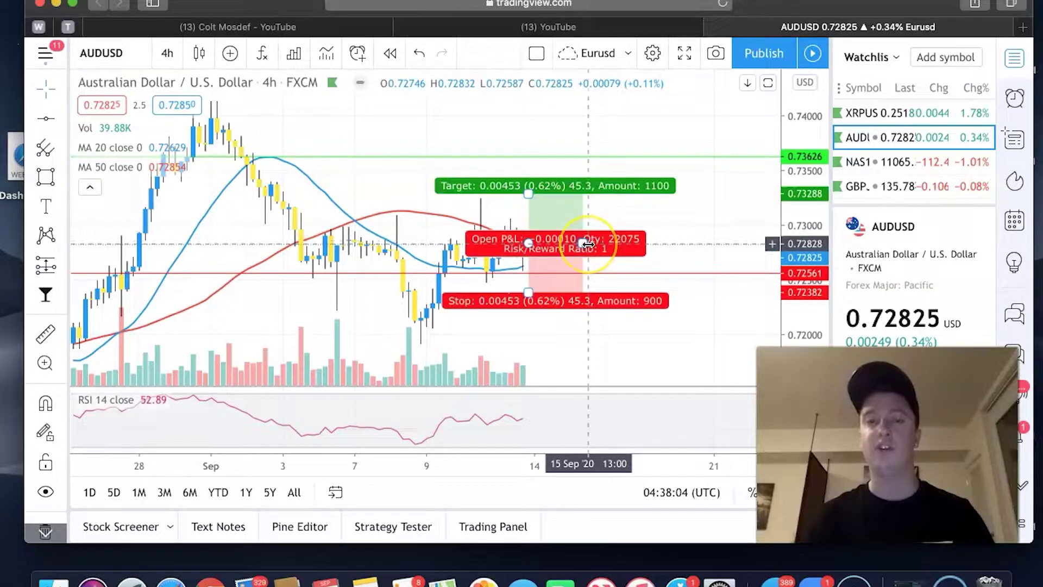
# - Adjust the long position's stop to about 0.72567 at the red line and its target to about 0.73641 at the green line
pyautogui.click(534, 292)
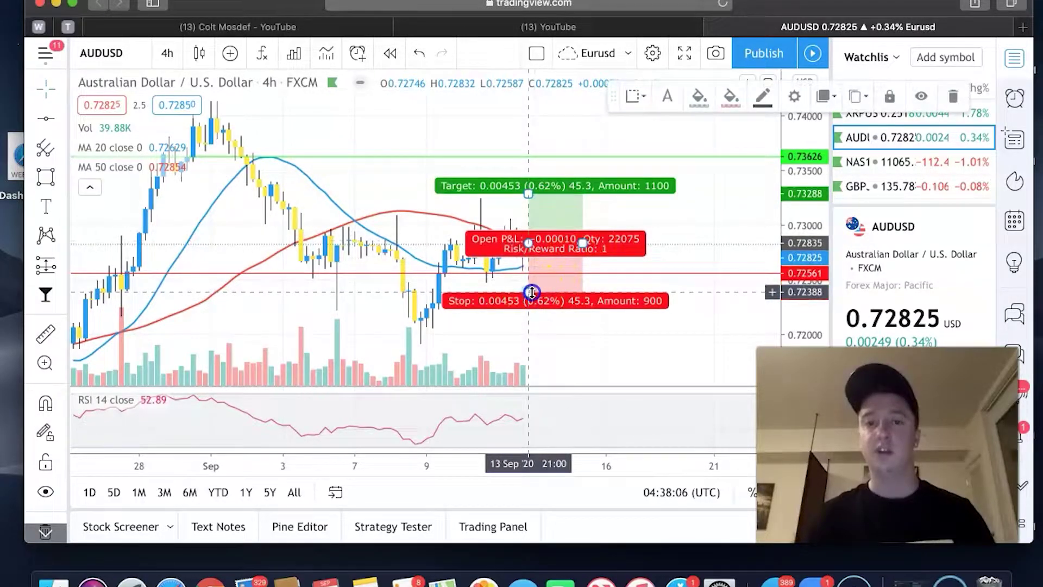
pyautogui.moveTo(535, 292); pyautogui.dragTo(577, 273)
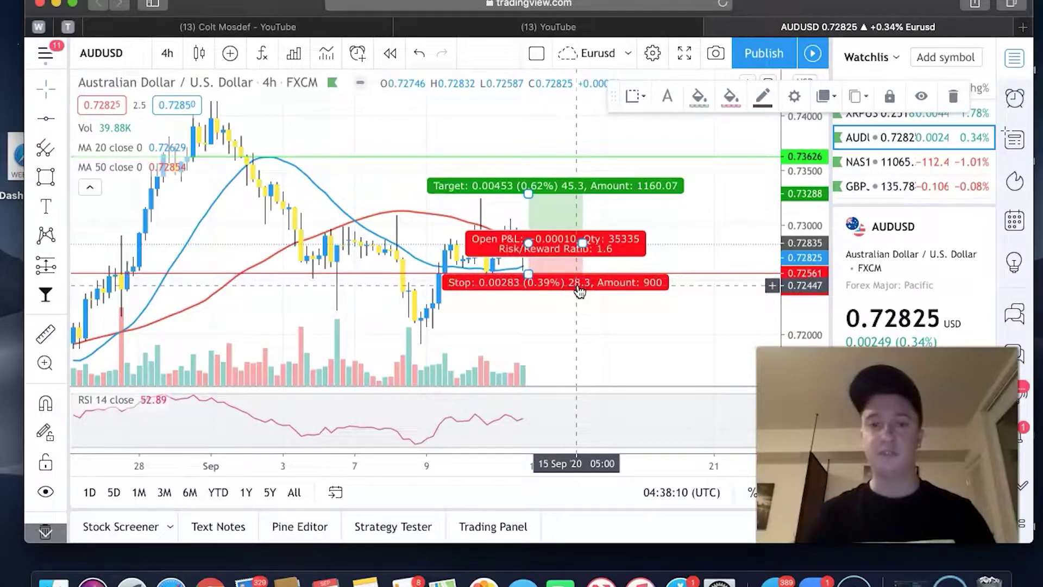
pyautogui.moveTo(528, 194); pyautogui.dragTo(556, 155)
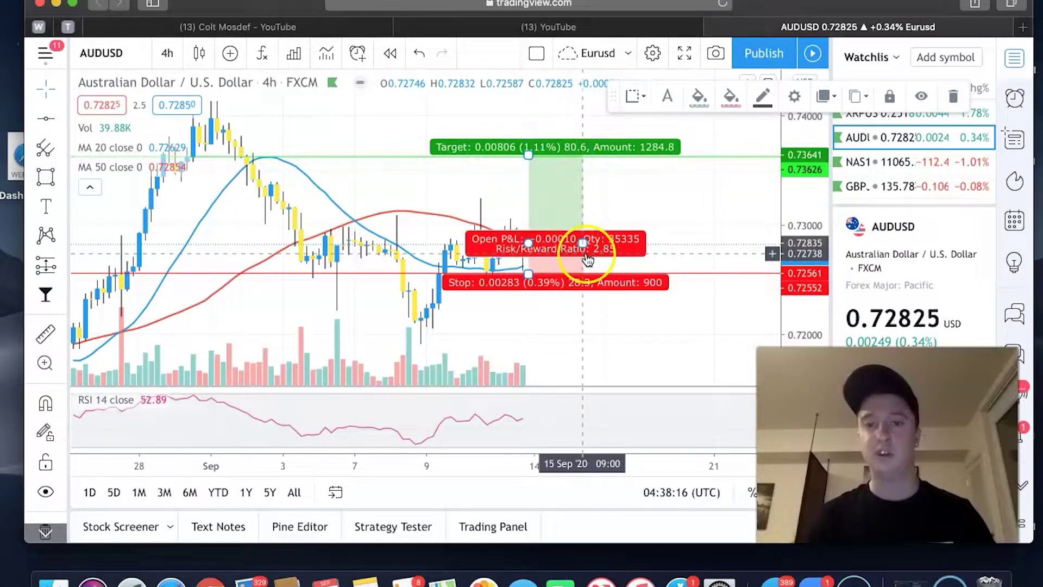
pyautogui.moveTo(528, 274); pyautogui.dragTo(552, 271)
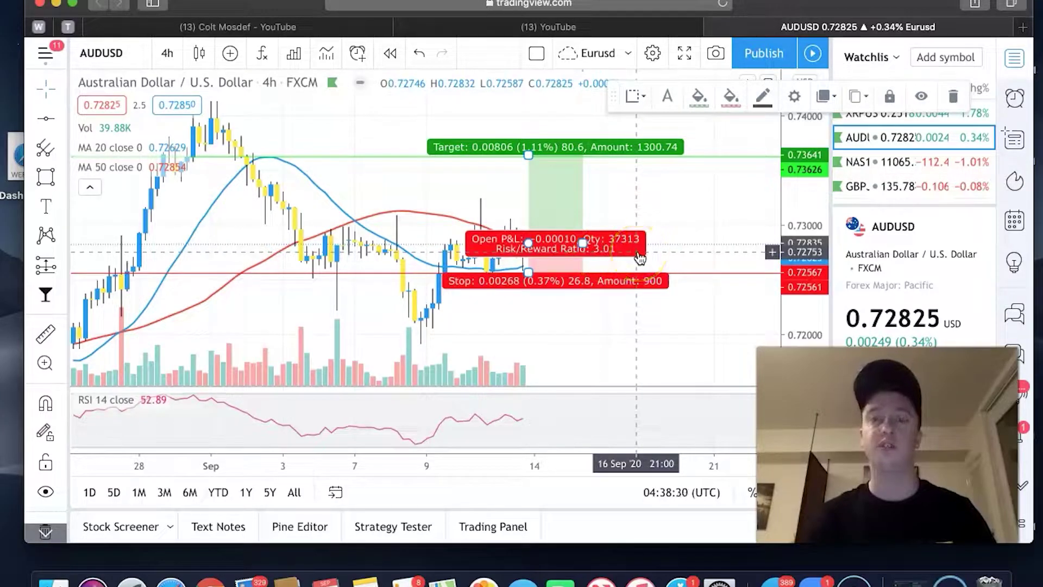
pyautogui.click(645, 205)
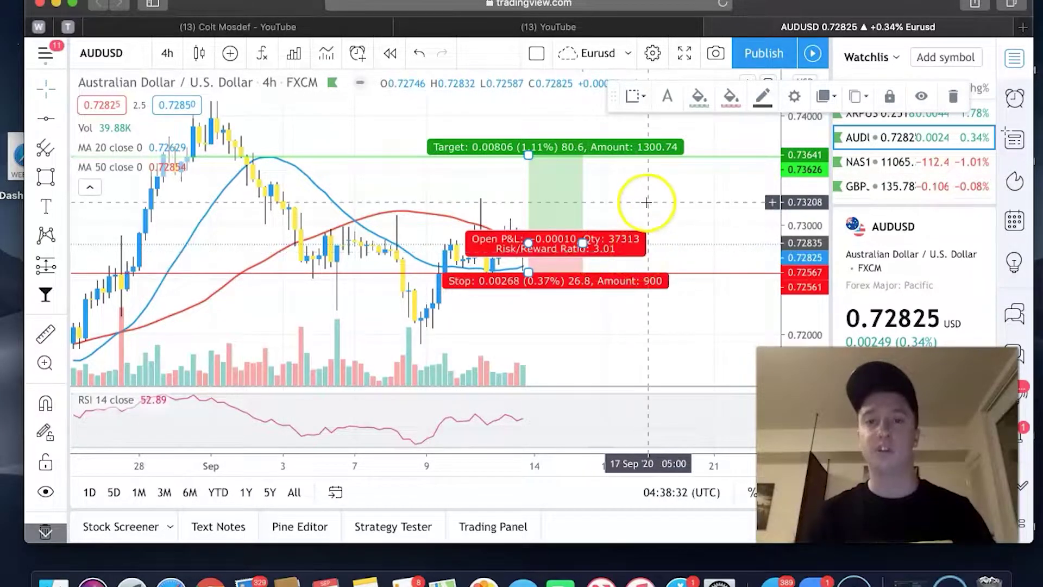
# - Examine the long position's target, stop and risk/reward labels on the chart
pyautogui.click(603, 253)
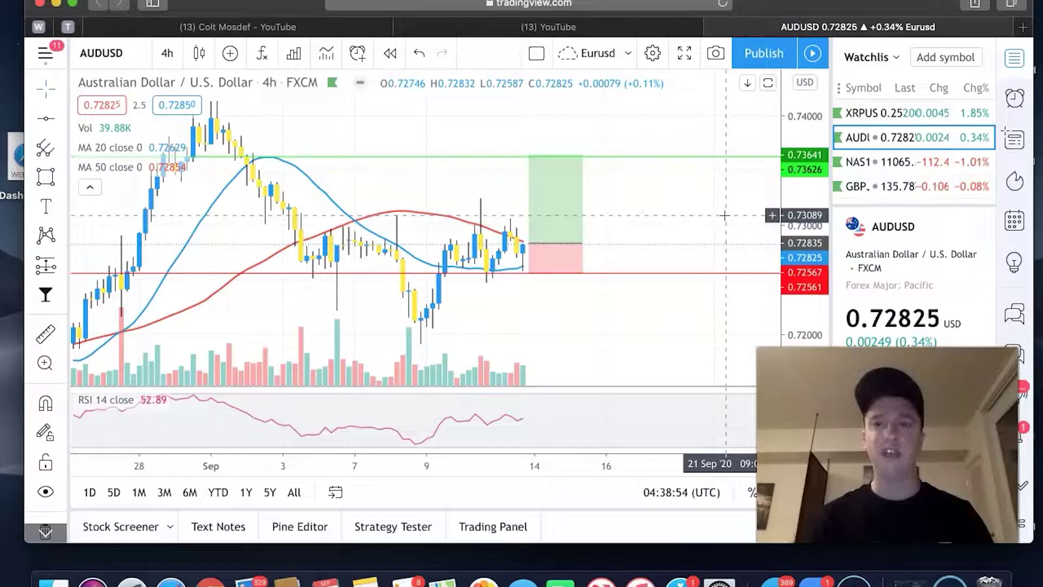
pyautogui.click(575, 246)
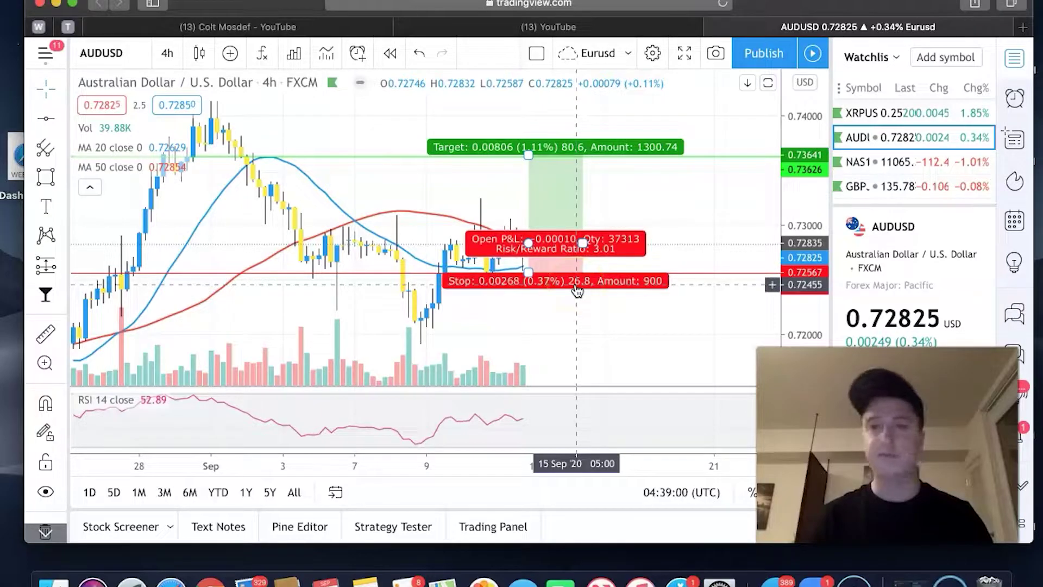
pyautogui.click(564, 189)
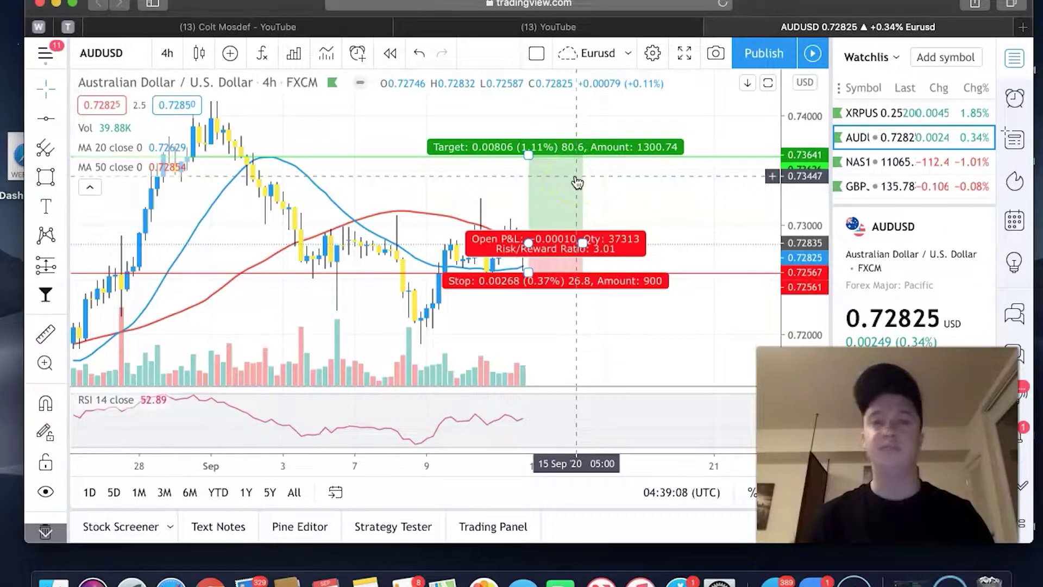
pyautogui.click(577, 286)
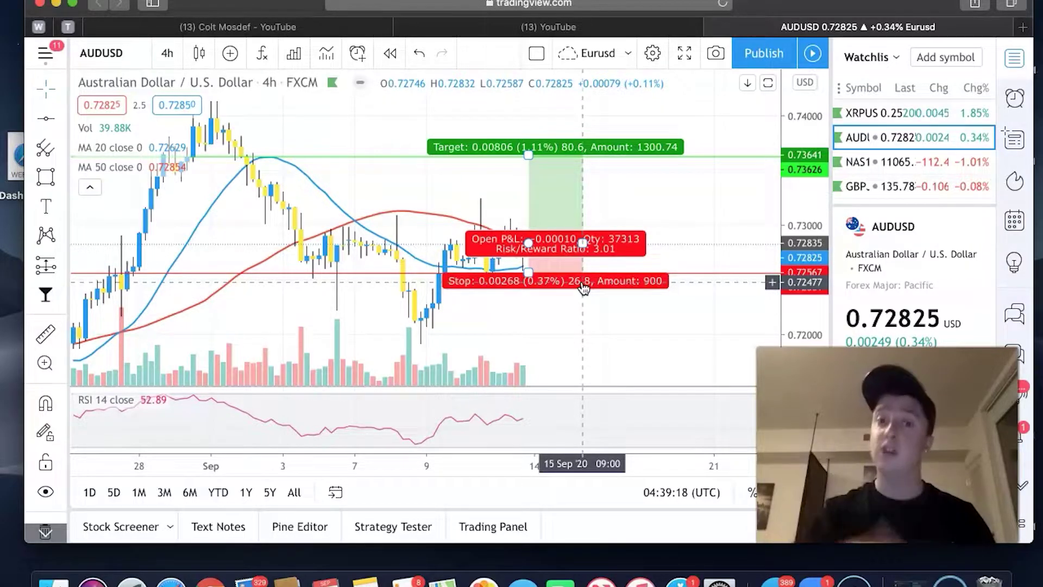
pyautogui.click(568, 151)
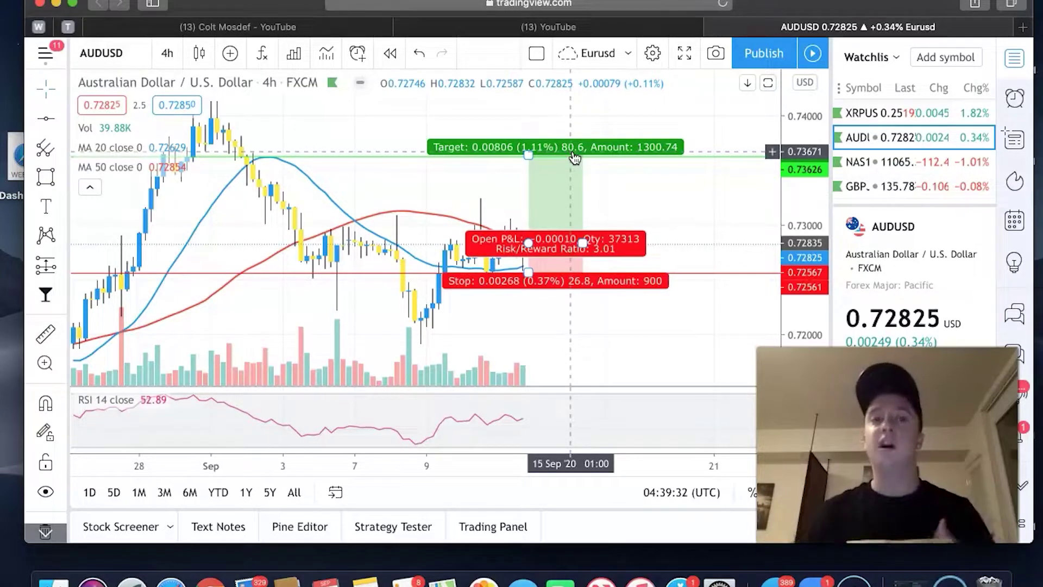
# - Switch the chart to NAS100 from the watchlist and set its interval to 1 hour
pyautogui.moveTo(575, 157); pyautogui.dragTo(594, 164)
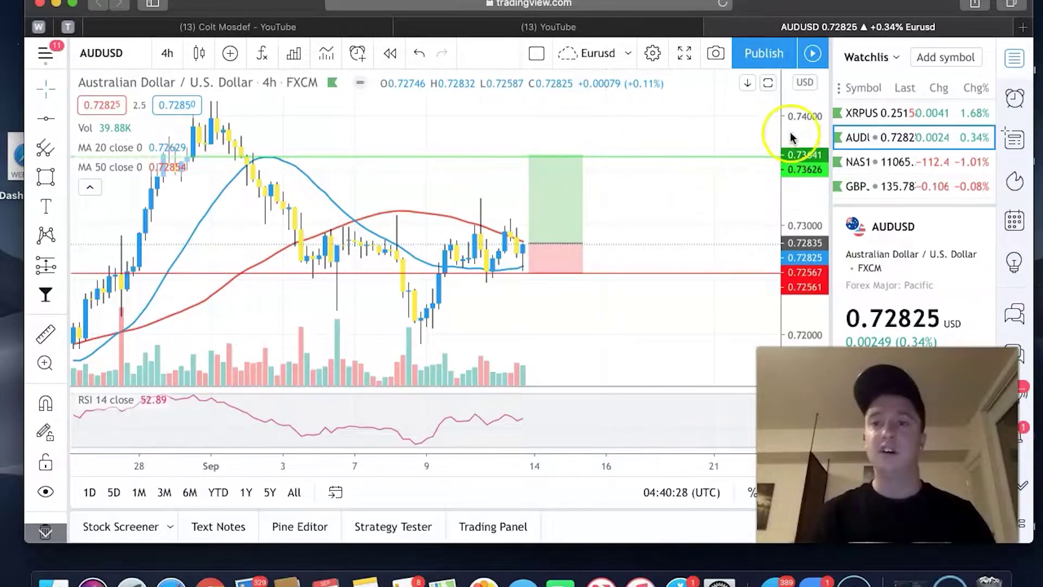
pyautogui.click(863, 164)
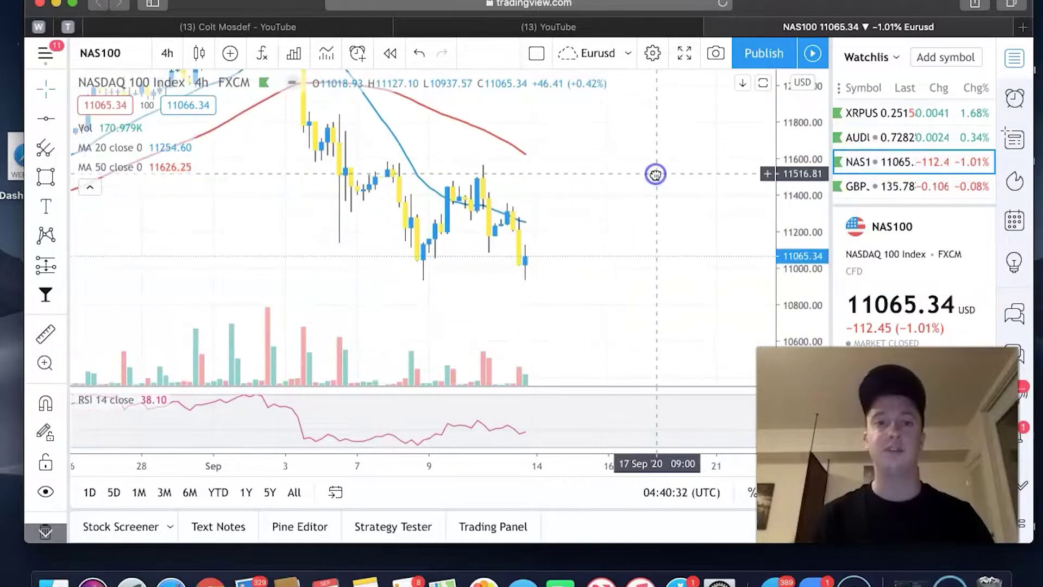
pyautogui.scroll(-3, 657, 172)
pyautogui.moveTo(794, 144); pyautogui.dragTo(788, 225)
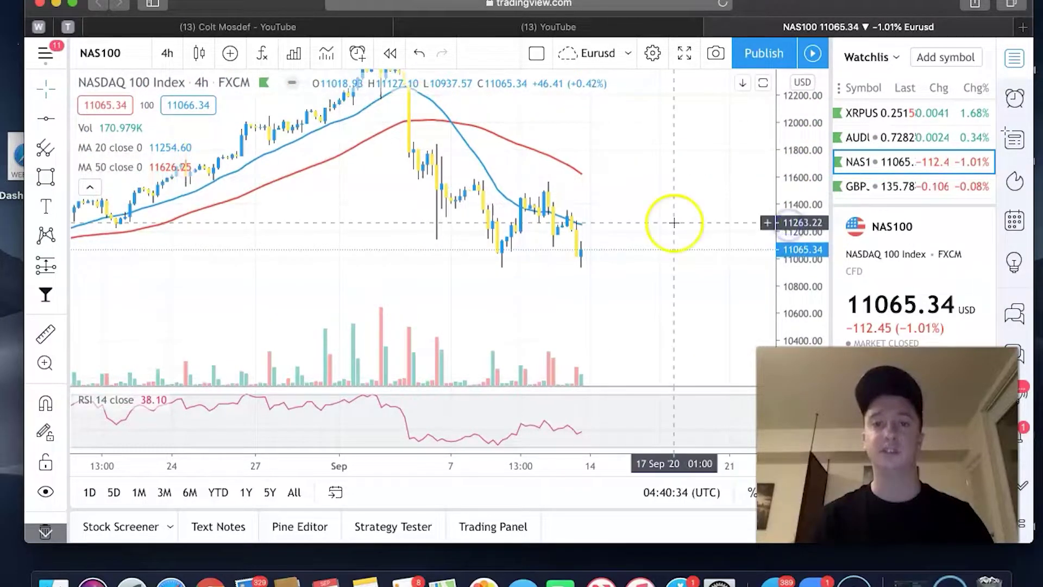
pyautogui.click(165, 52)
pyautogui.click(209, 401)
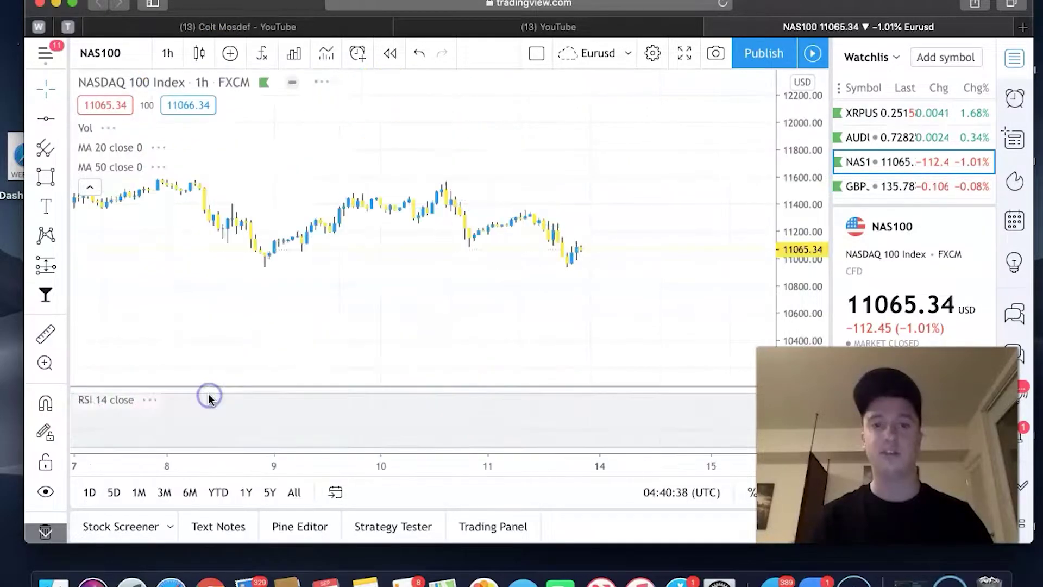
pyautogui.scroll(4, 536, 287)
pyautogui.hscroll(-5, 538, 285)
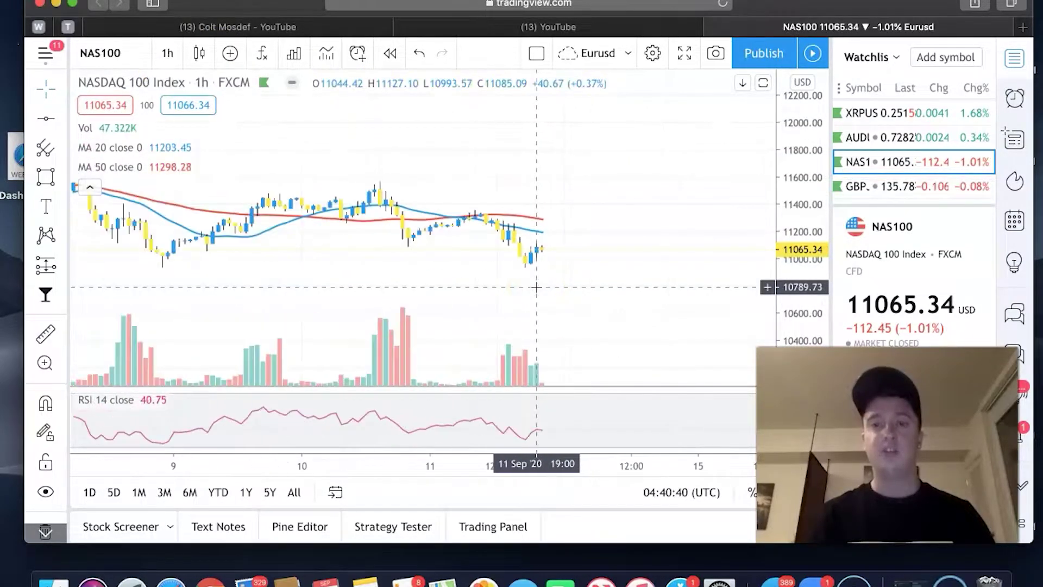
pyautogui.click(540, 172)
pyautogui.click(405, 198)
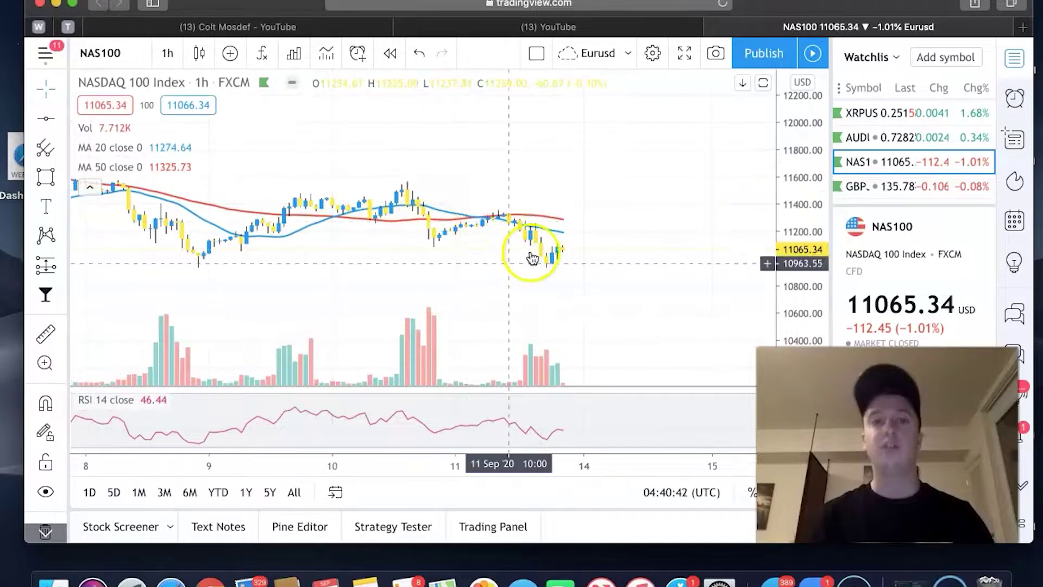
# - Set the NAS100 chart to the 1-day interval and draw a green horizontal line at about 11365
pyautogui.click(174, 58)
pyautogui.click(197, 533)
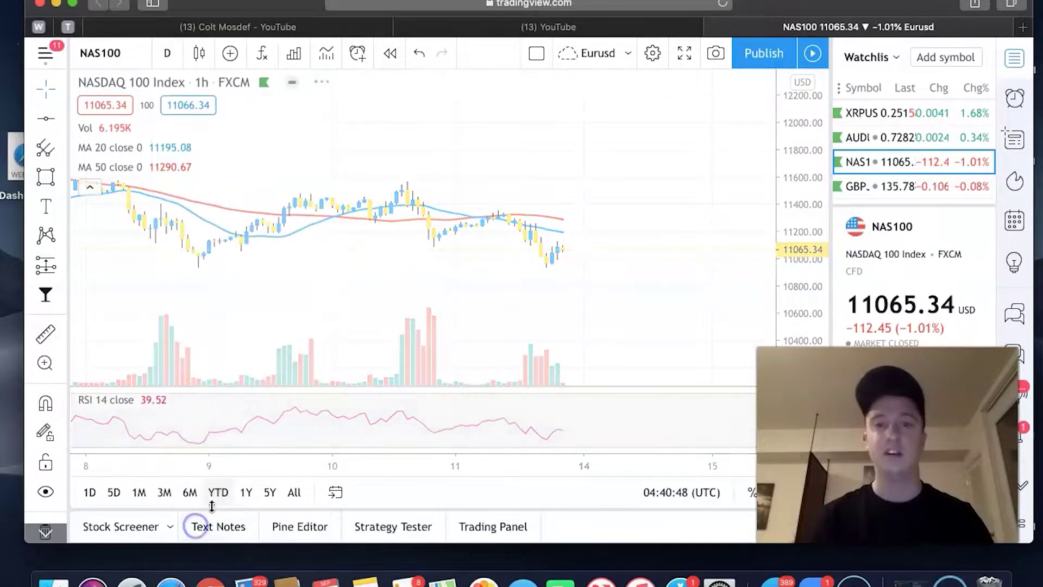
pyautogui.click(45, 118)
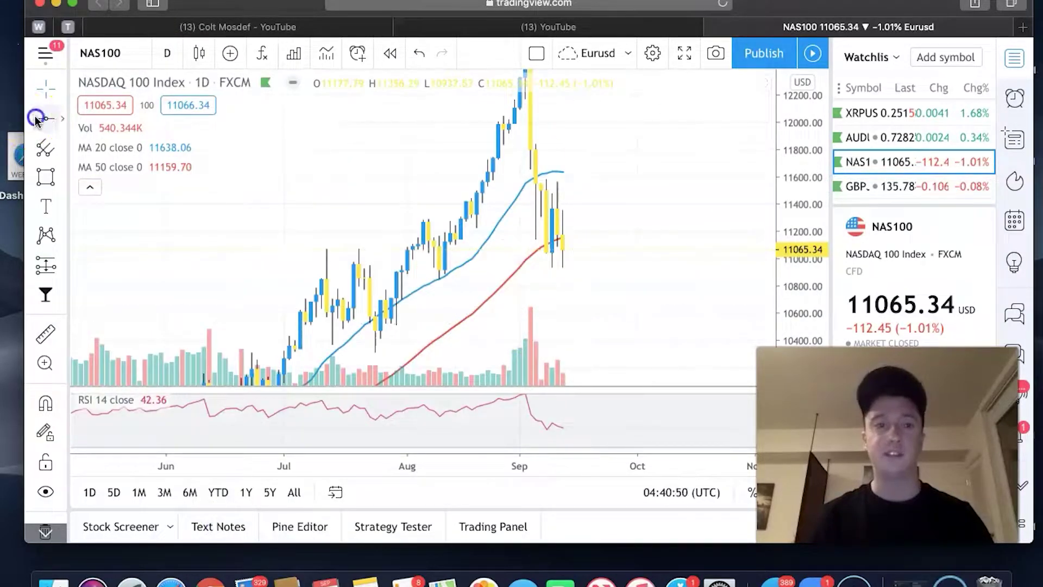
pyautogui.click(608, 209)
# - Set the chart interval to 1 hour and draw a second horizontal line at about 11149, just above the current price
pyautogui.click(167, 52)
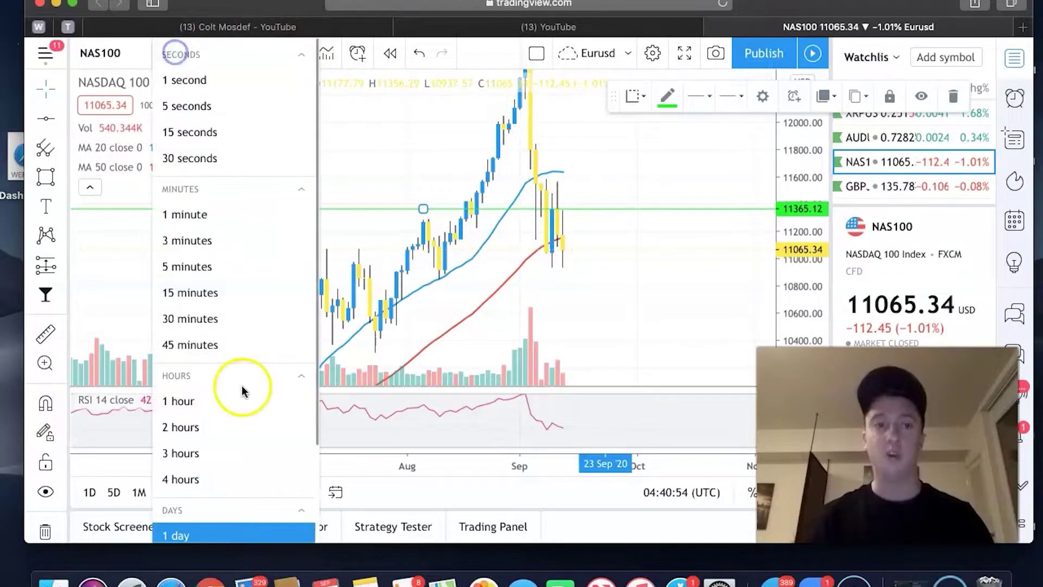
pyautogui.click(227, 402)
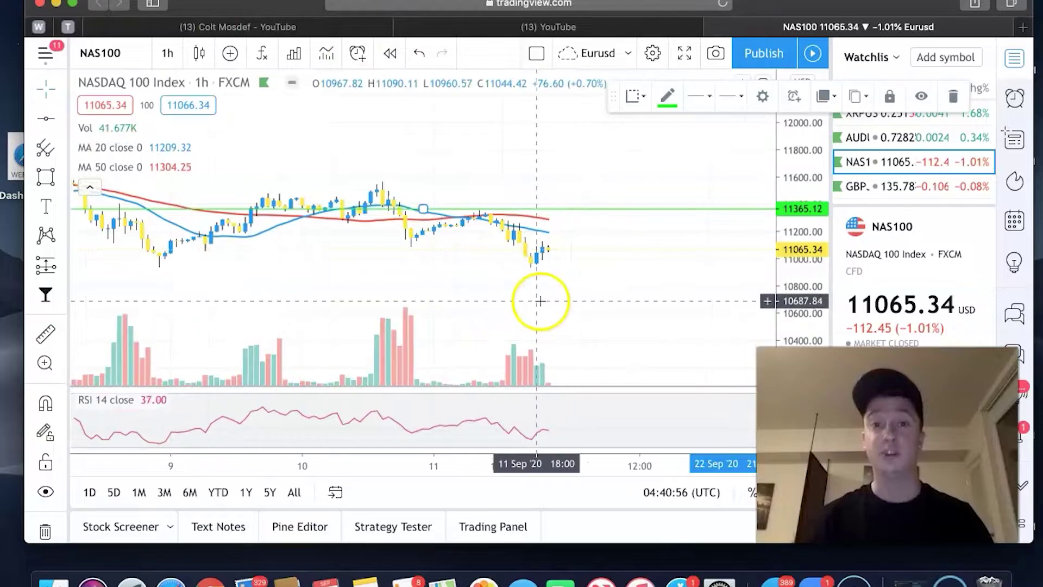
pyautogui.click(43, 119)
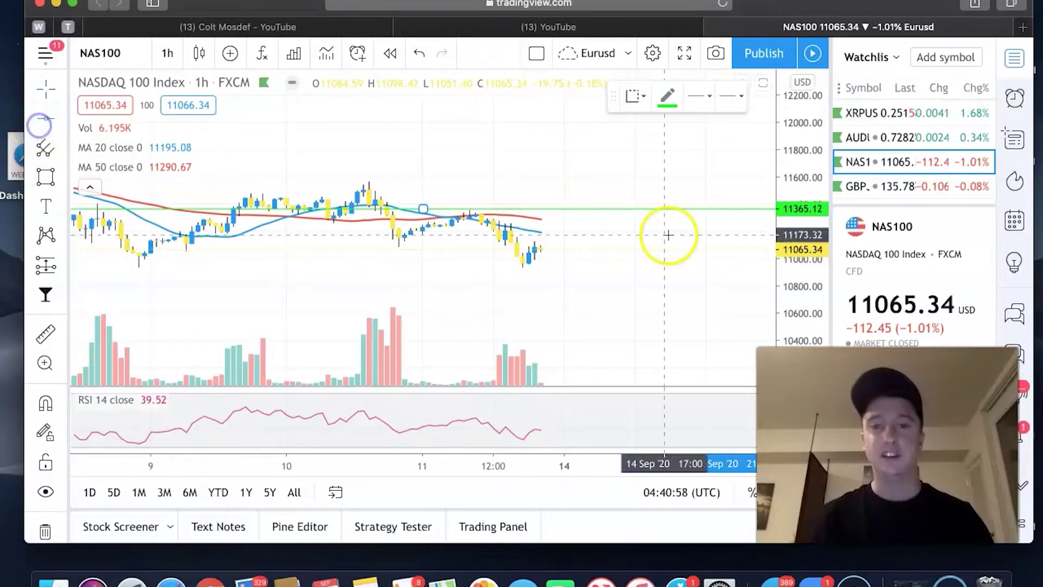
pyautogui.click(633, 238)
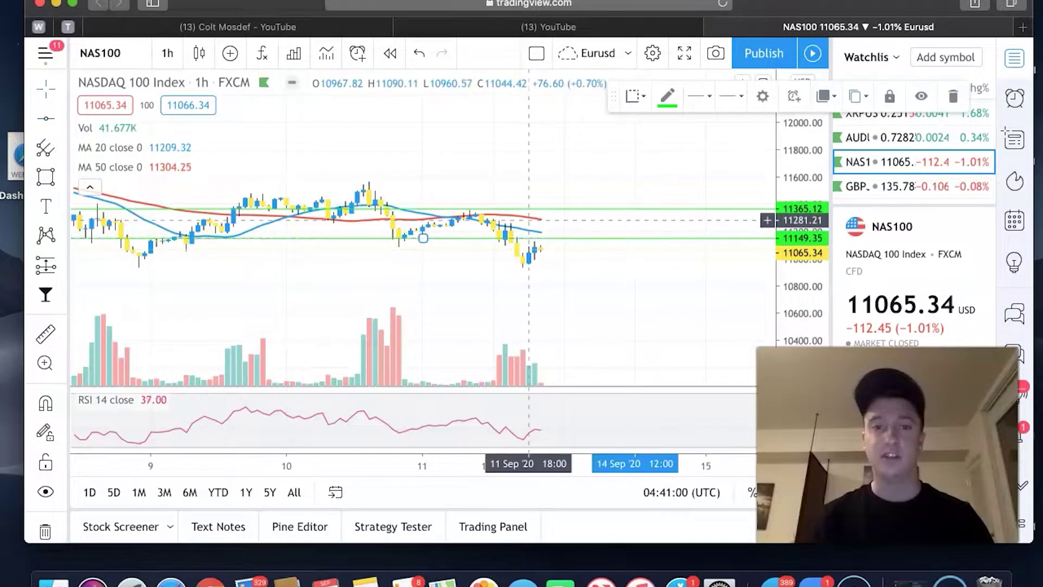
# - Measure the distance from the current price up to the lower green line
pyautogui.click(610, 249)
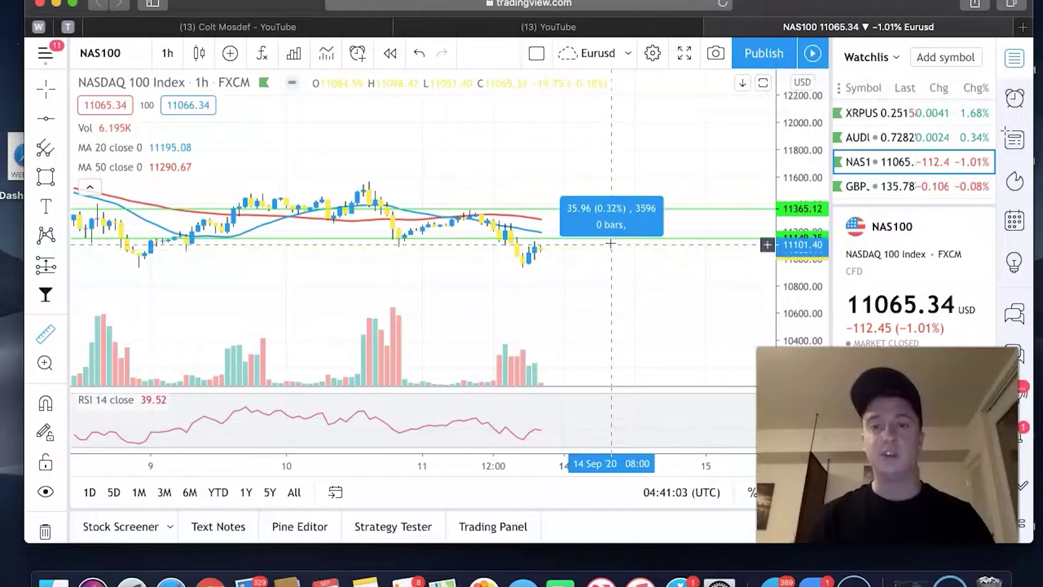
pyautogui.click(610, 238)
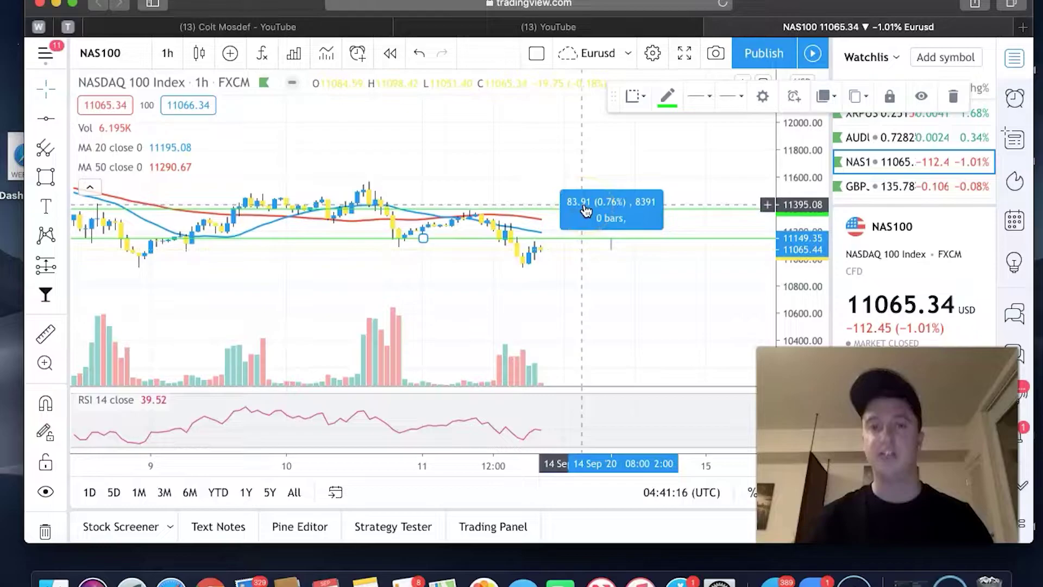
pyautogui.click(682, 226)
# - Measure the distance from the current price up to the upper green line, then clear the measurement
pyautogui.click(39, 325)
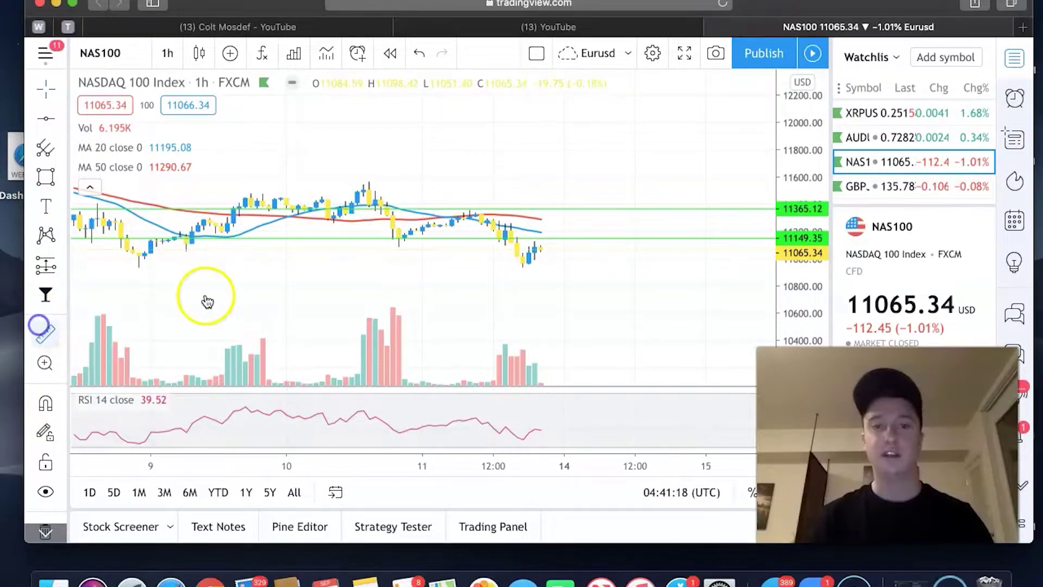
pyautogui.click(571, 249)
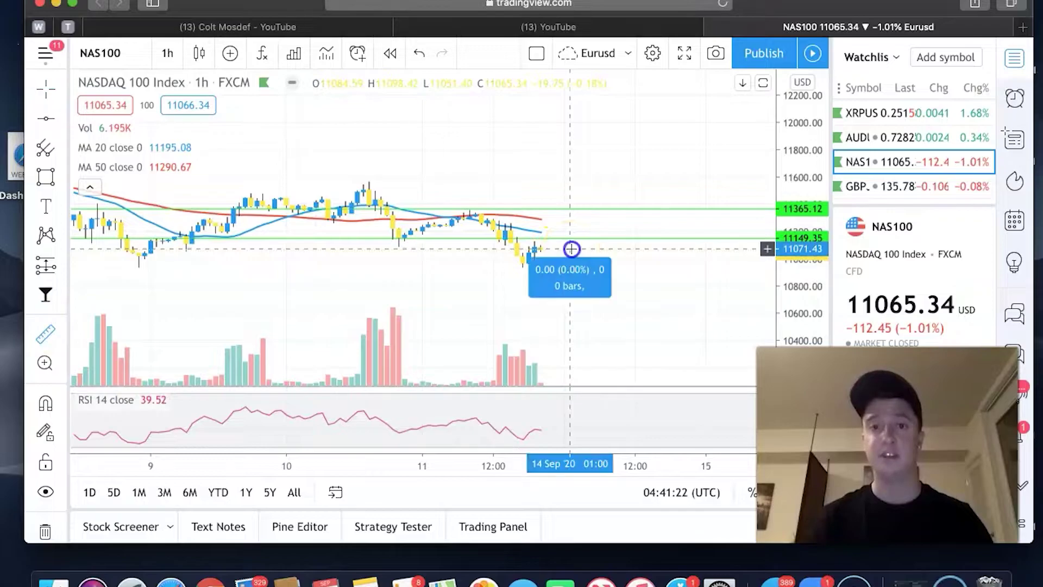
pyautogui.click(574, 233)
pyautogui.moveTo(574, 233); pyautogui.dragTo(580, 209)
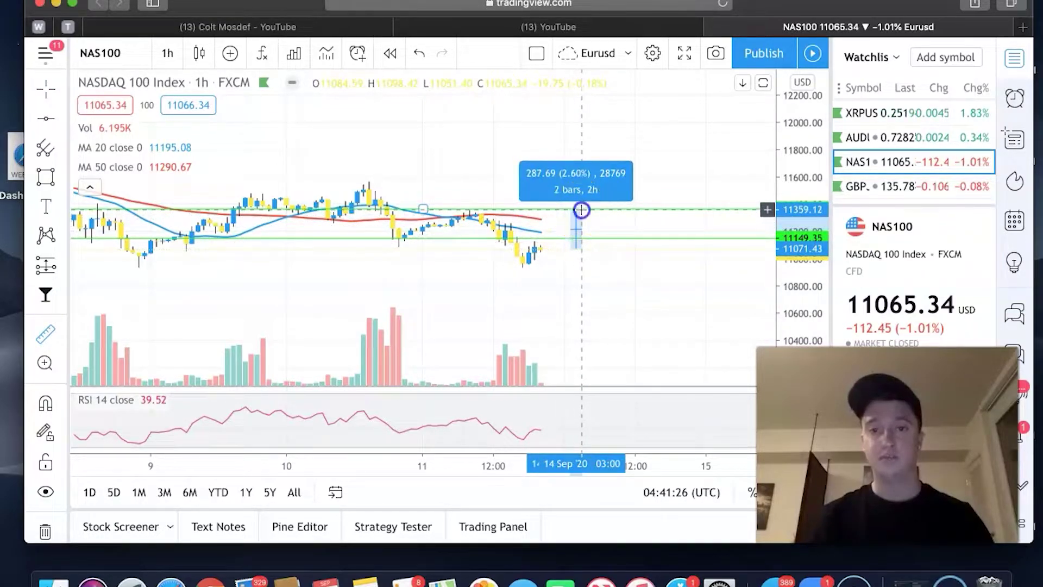
pyautogui.click(581, 209)
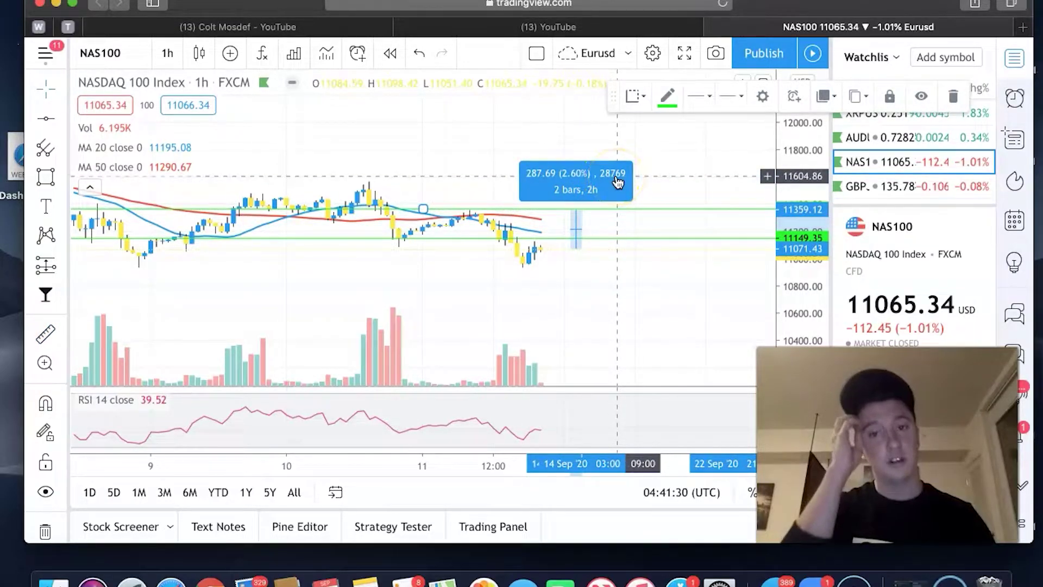
pyautogui.click(464, 217)
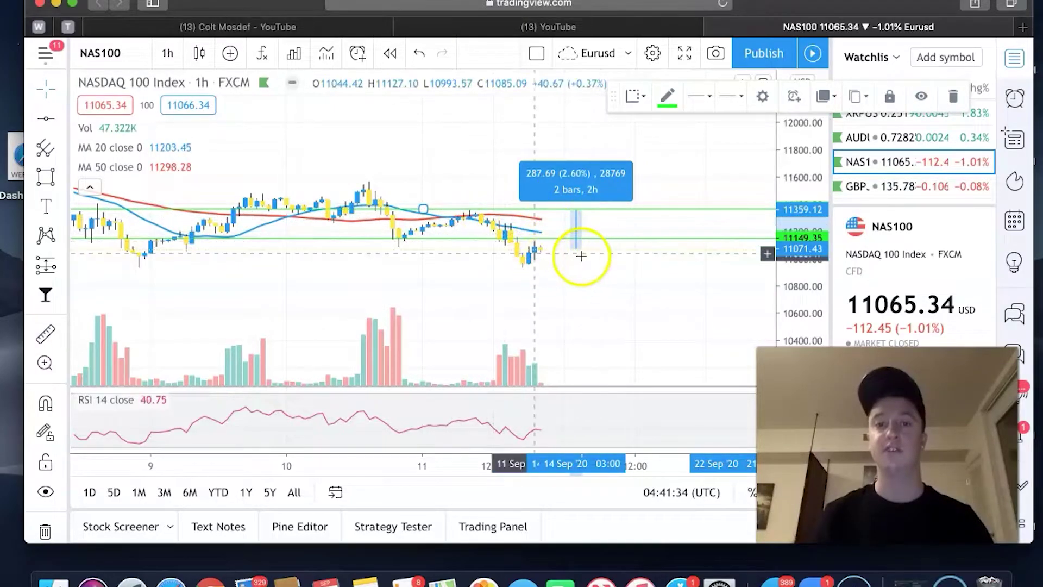
pyautogui.click(587, 277)
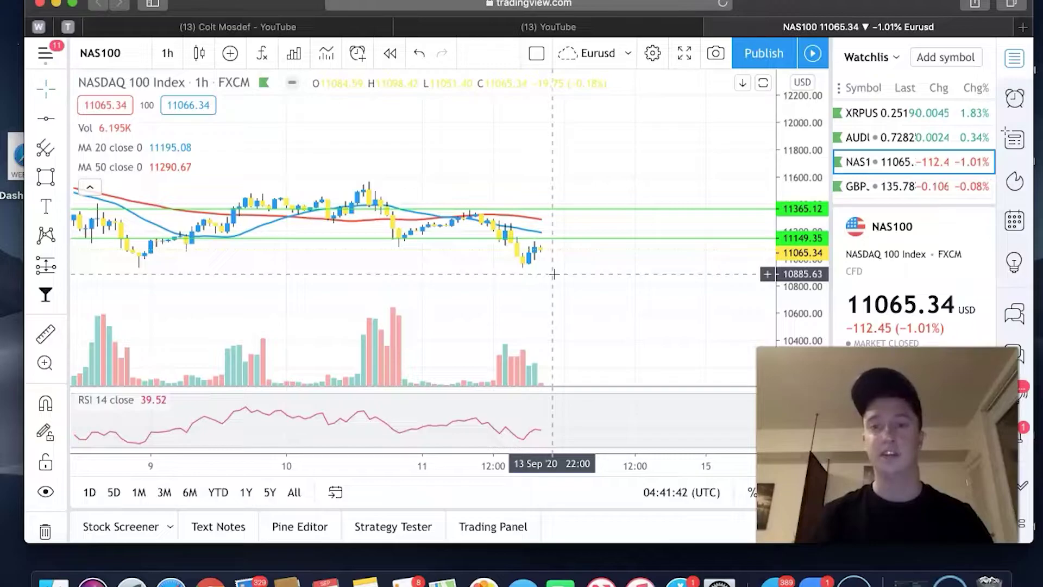
# - Change the colour of the lower green horizontal line to red
pyautogui.scroll(2, 577, 279)
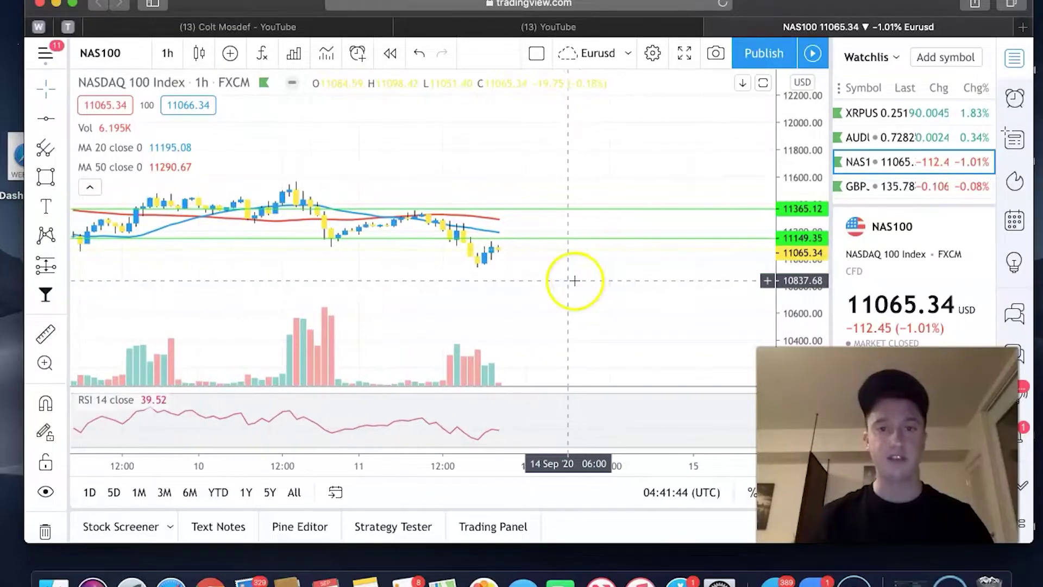
pyautogui.scroll(-2, 549, 283)
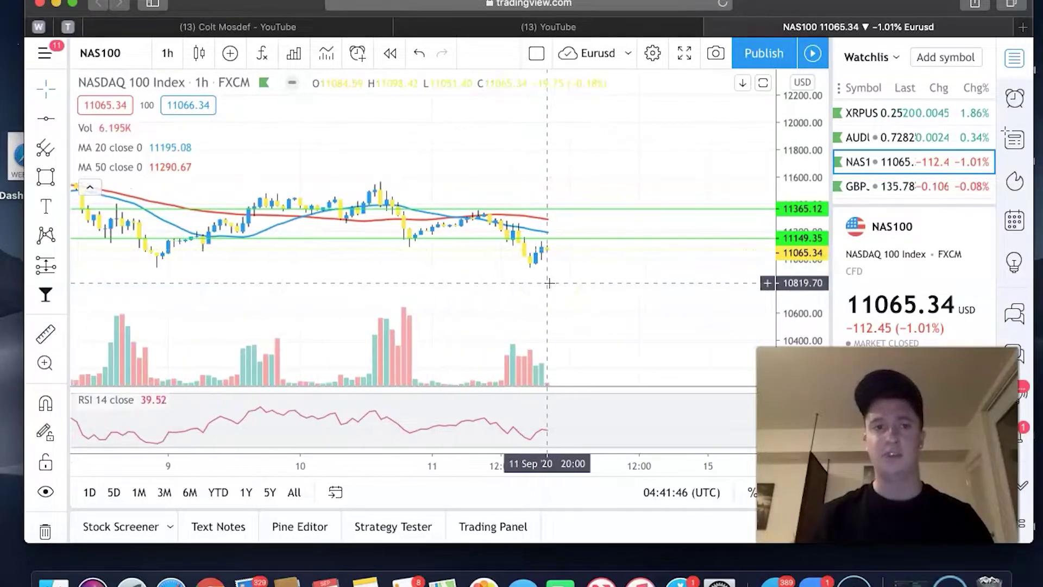
pyautogui.moveTo(797, 320); pyautogui.dragTo(796, 340)
pyautogui.moveTo(693, 217); pyautogui.dragTo(561, 205)
pyautogui.click(554, 214)
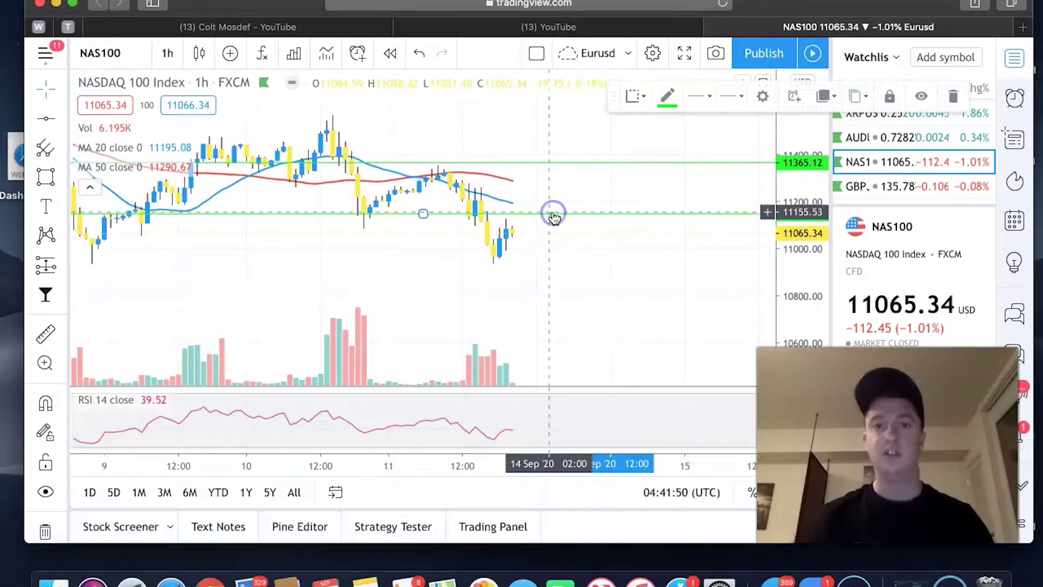
pyautogui.click(671, 101)
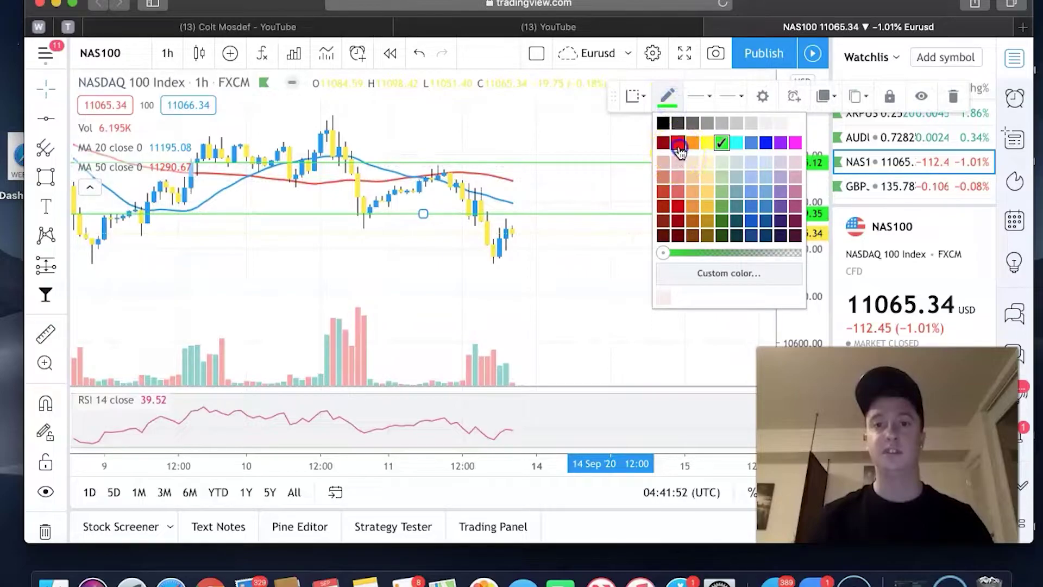
pyautogui.click(679, 144)
# - Measure the distance from the current price up to the red line
pyautogui.click(47, 342)
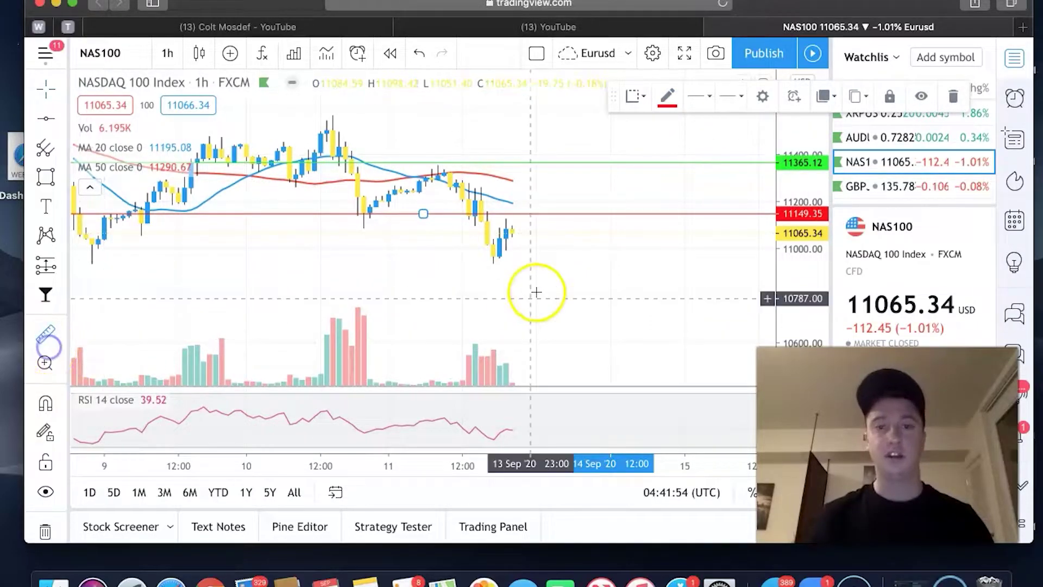
pyautogui.click(567, 233)
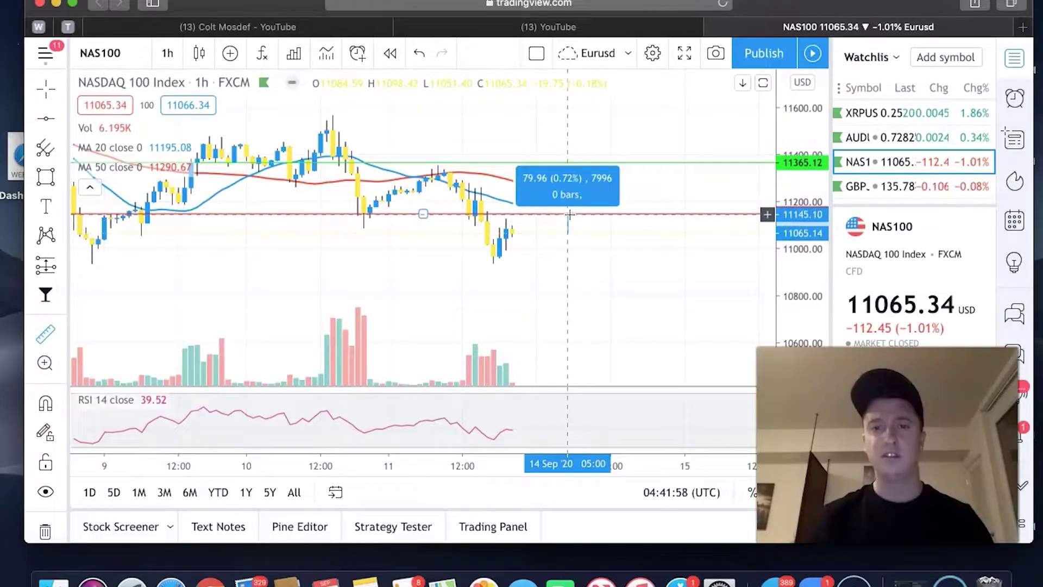
pyautogui.click(569, 214)
pyautogui.click(621, 198)
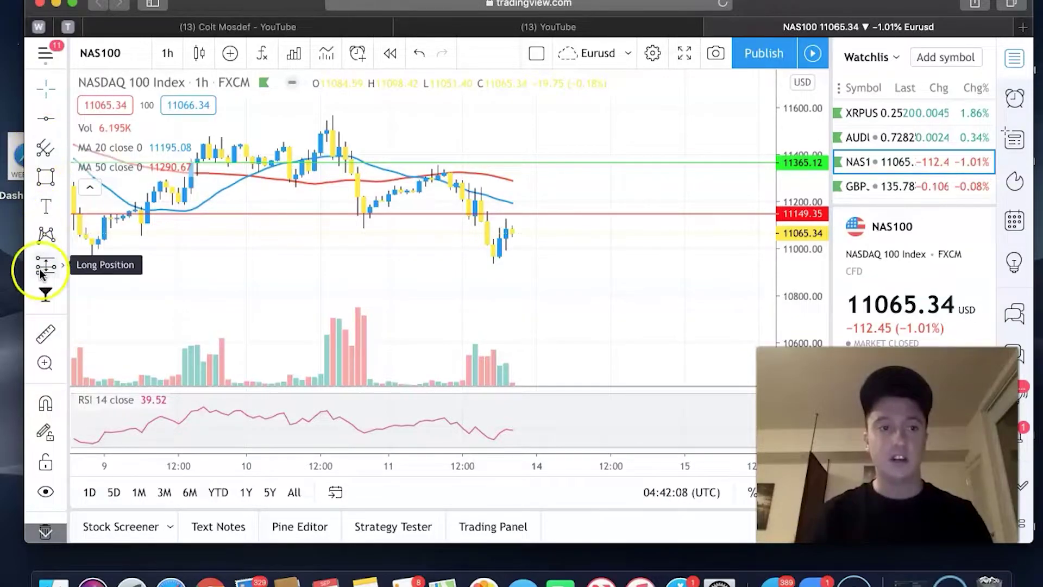
# - Measure about 243 points down from the current price and draw a horizontal line there at about 10818
pyautogui.click(46, 333)
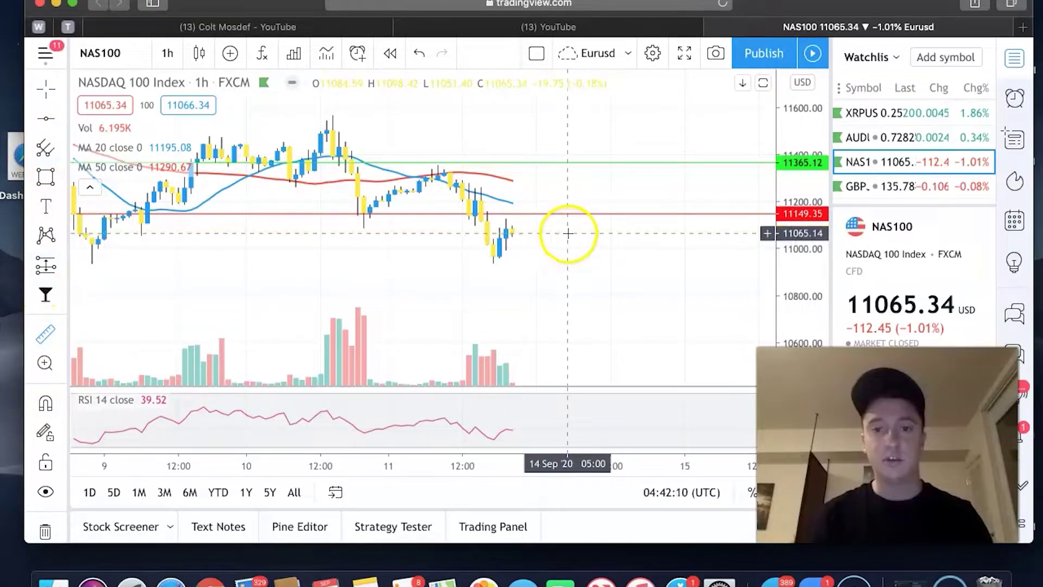
pyautogui.click(567, 233)
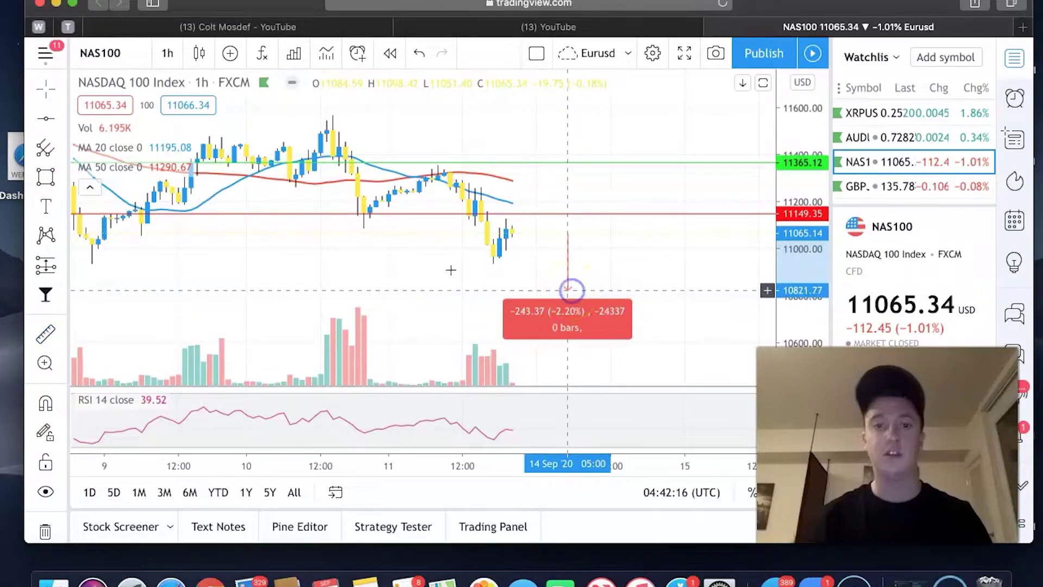
pyautogui.click(567, 289)
pyautogui.click(46, 118)
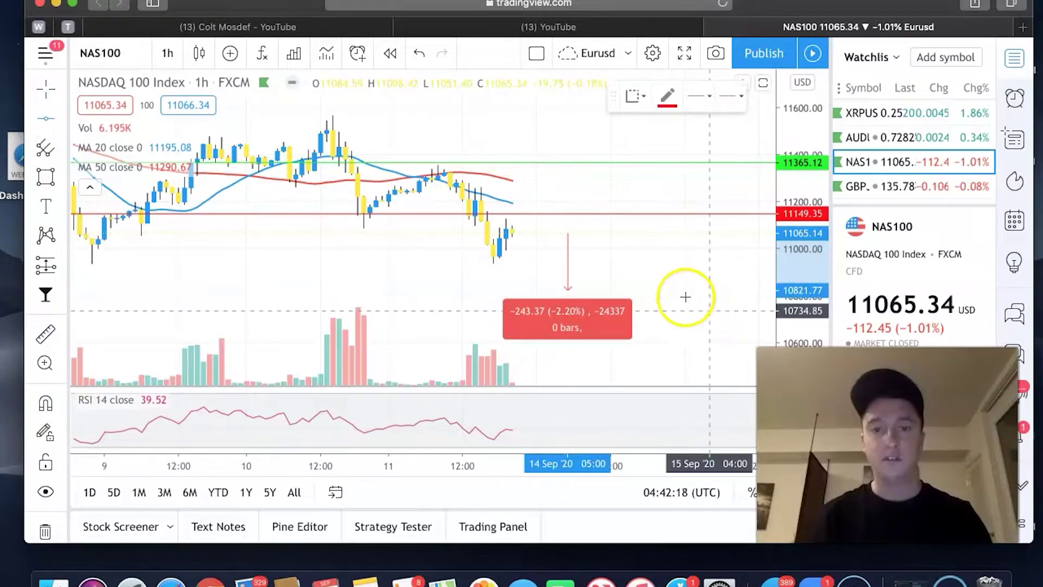
pyautogui.click(672, 291)
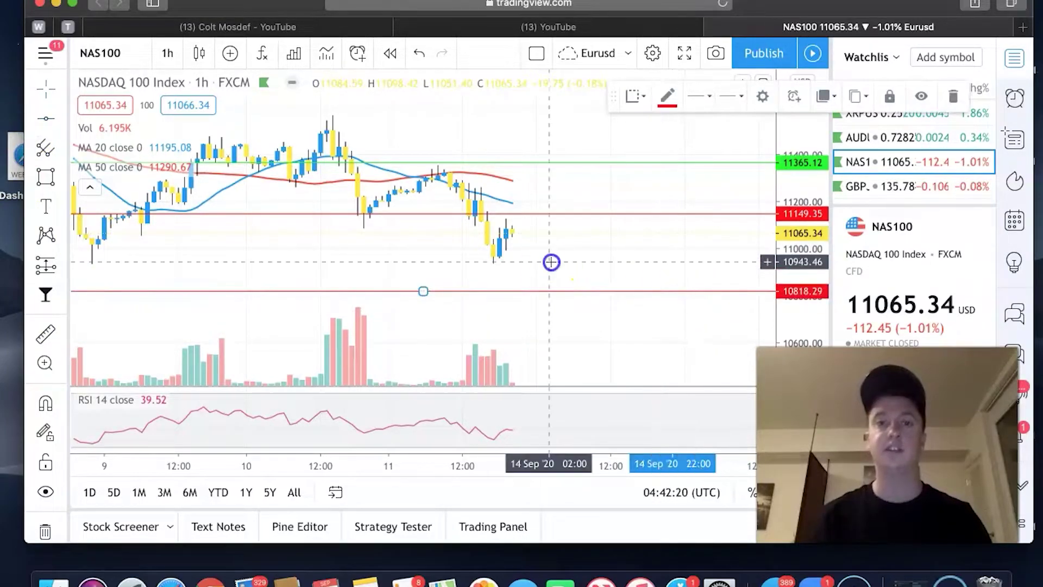
# - Place a narrow Short Position drawing just after the latest candle with its entry at about 11072
pyautogui.moveTo(552, 260); pyautogui.dragTo(409, 256)
pyautogui.click(62, 265)
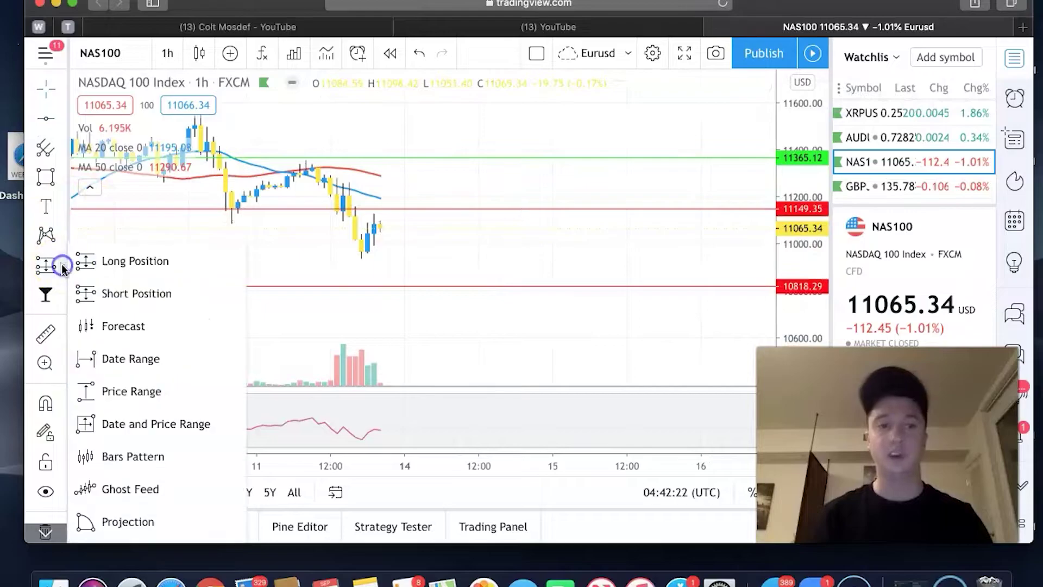
pyautogui.click(127, 286)
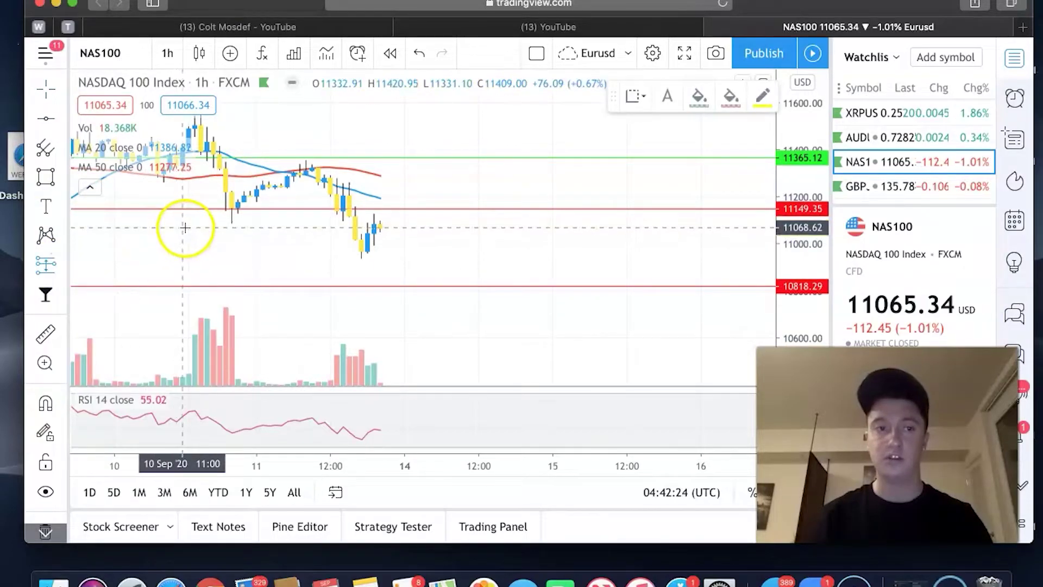
pyautogui.click(185, 228)
pyautogui.moveTo(489, 226); pyautogui.dragTo(445, 241)
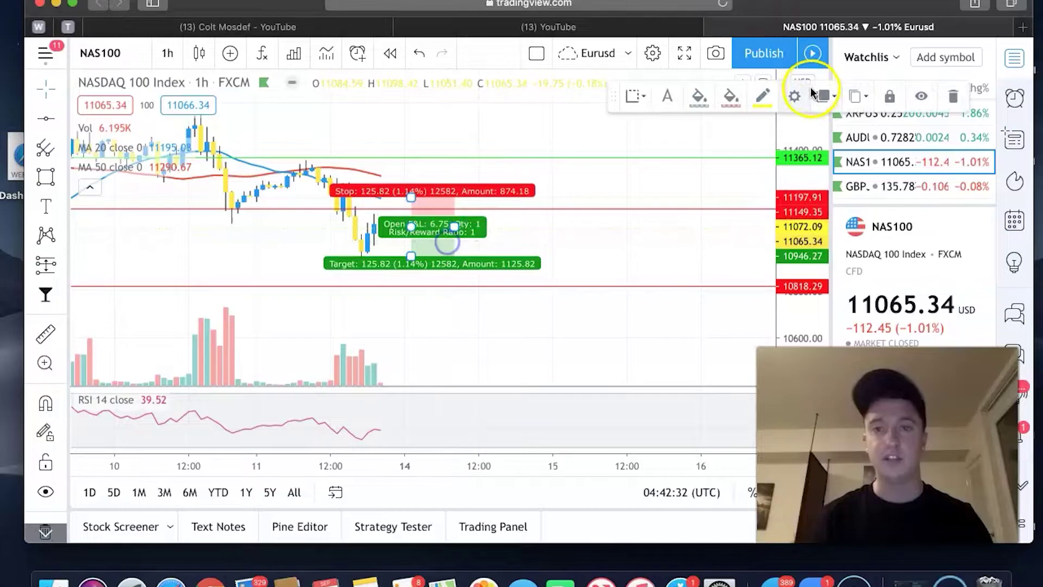
# - Change the line colour of the Short Position drawing to black and deselect it
pyautogui.click(762, 96)
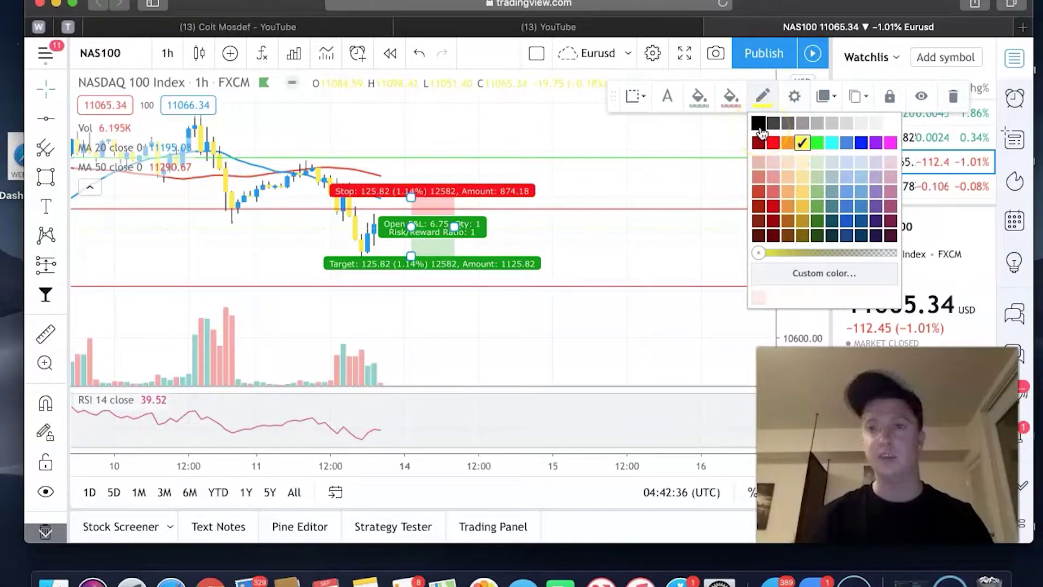
pyautogui.click(505, 239)
pyautogui.click(536, 221)
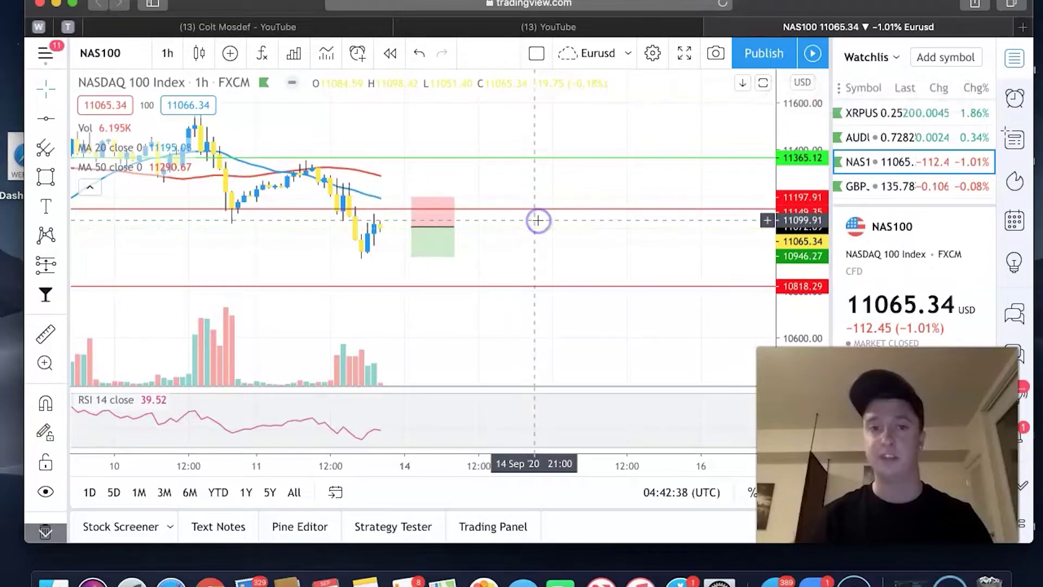
# - Move the short position's stop to the red line at about 11152 and its target to the lower red line at about 10822
pyautogui.click(484, 223)
pyautogui.click(430, 203)
pyautogui.moveTo(430, 203); pyautogui.dragTo(444, 208)
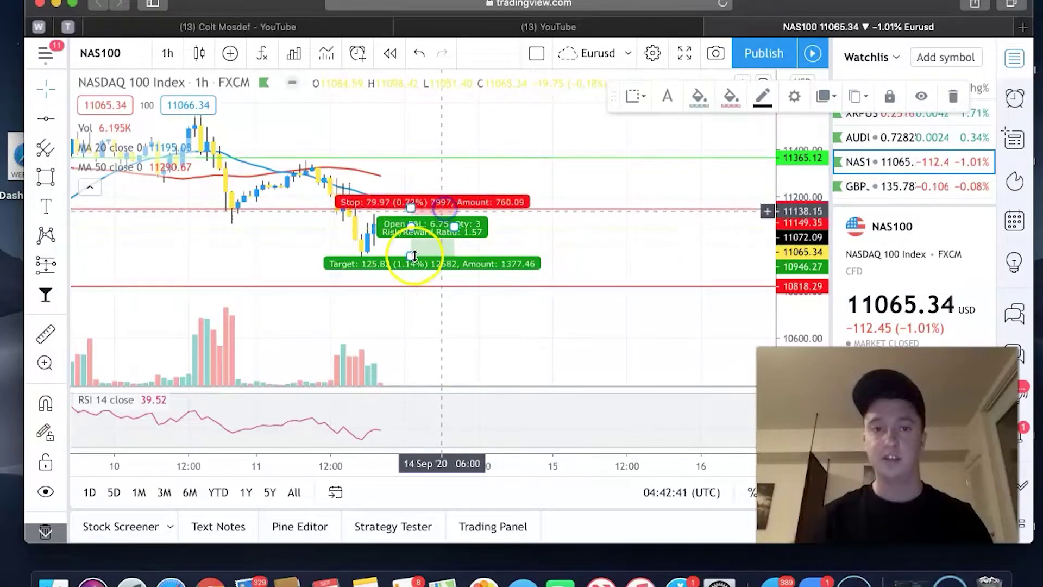
pyautogui.moveTo(411, 255); pyautogui.dragTo(421, 285)
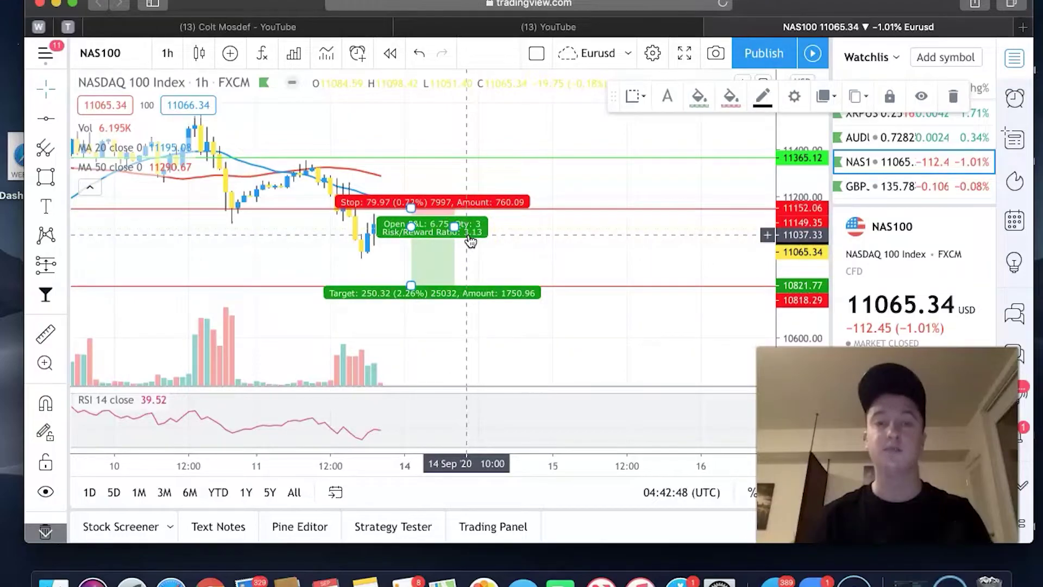
pyautogui.click(527, 246)
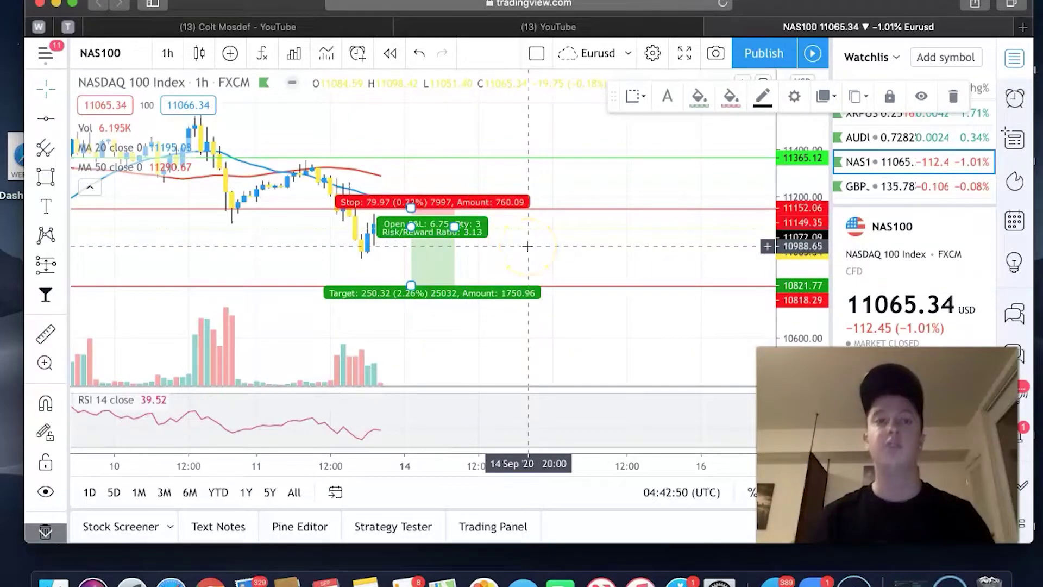
# - Examine the NAS100 short position's stop, target and risk/reward ratio with the whole drawing in view
pyautogui.click(853, 182)
pyautogui.click(864, 162)
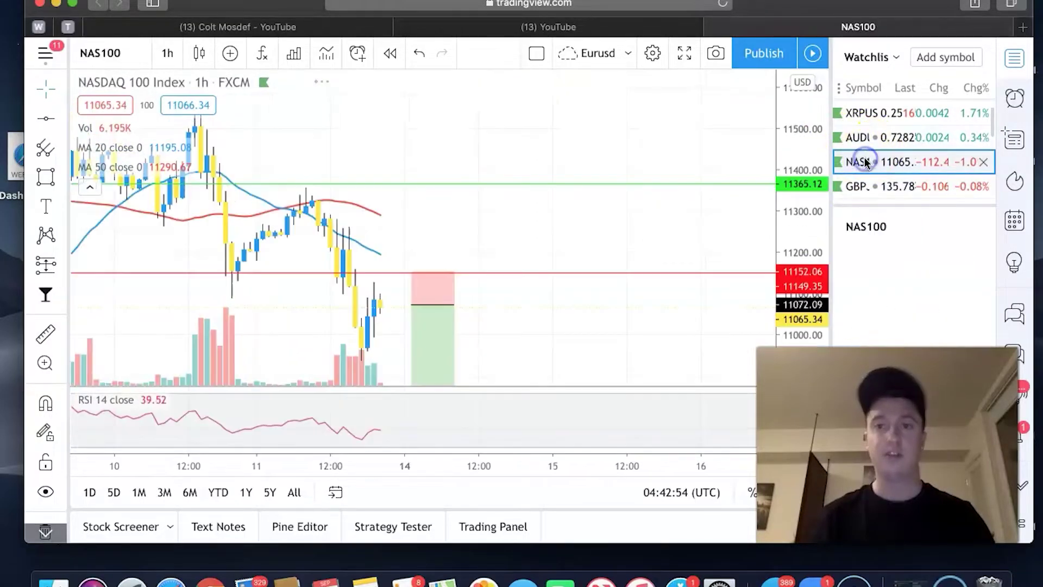
pyautogui.moveTo(803, 233); pyautogui.dragTo(806, 293)
pyautogui.click(426, 305)
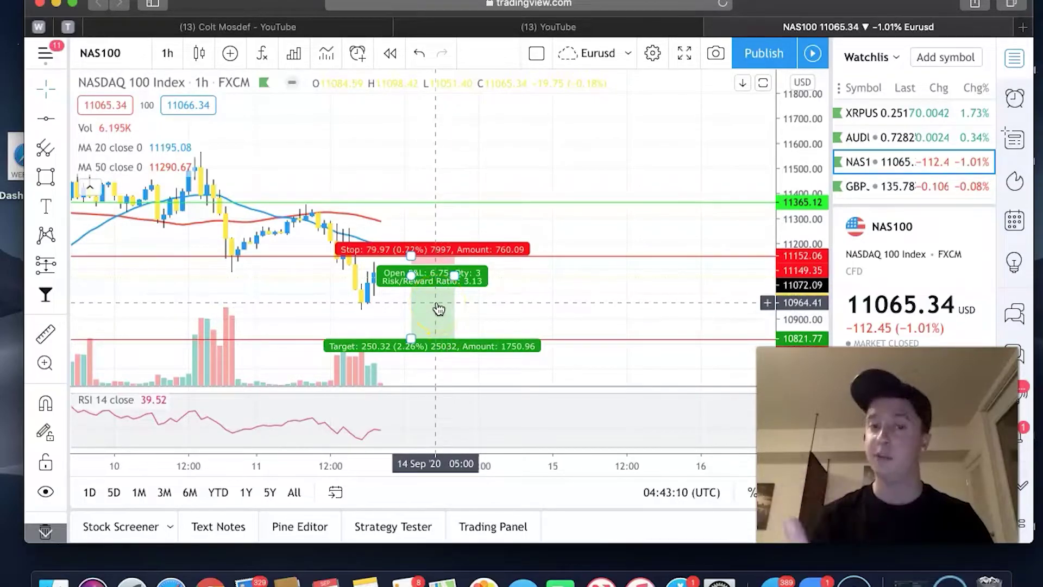
pyautogui.click(458, 278)
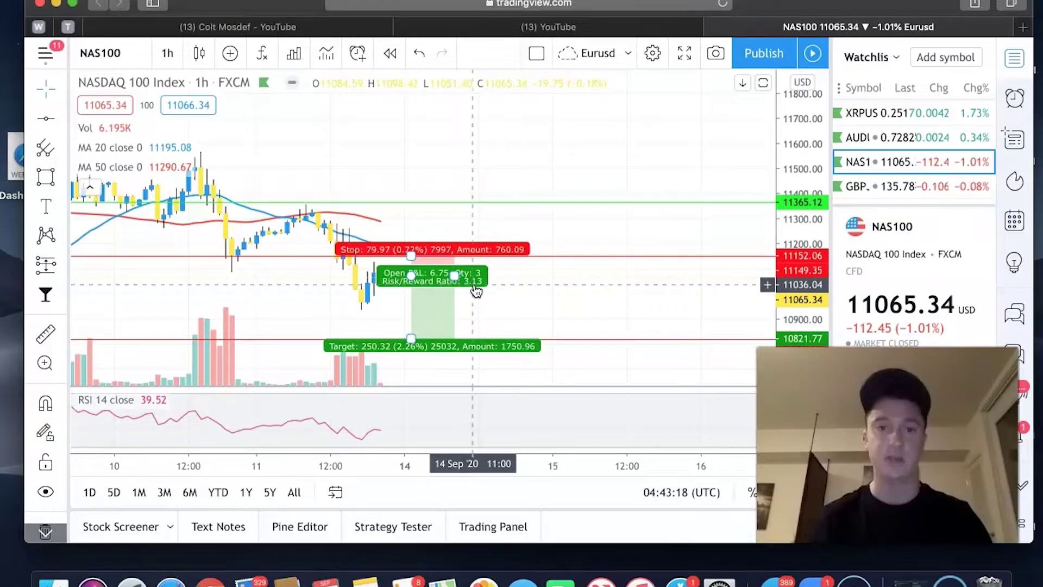
pyautogui.click(496, 293)
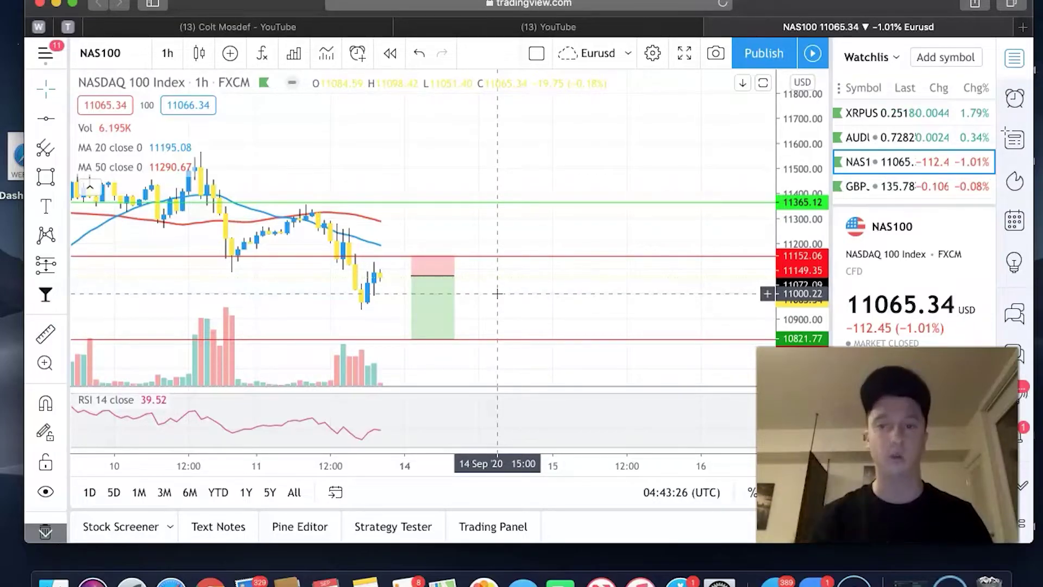
# - Open the GBPJPY chart from the watchlist and set its interval to 1 day, with the latest candles in view
pyautogui.click(870, 166)
pyautogui.click(857, 187)
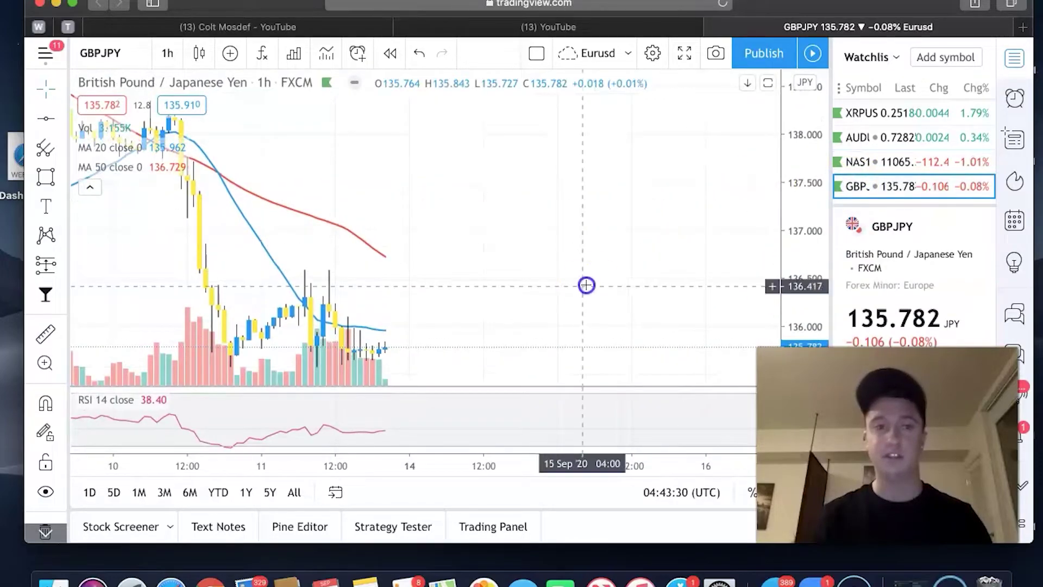
pyautogui.moveTo(587, 284); pyautogui.dragTo(656, 167)
pyautogui.click(164, 53)
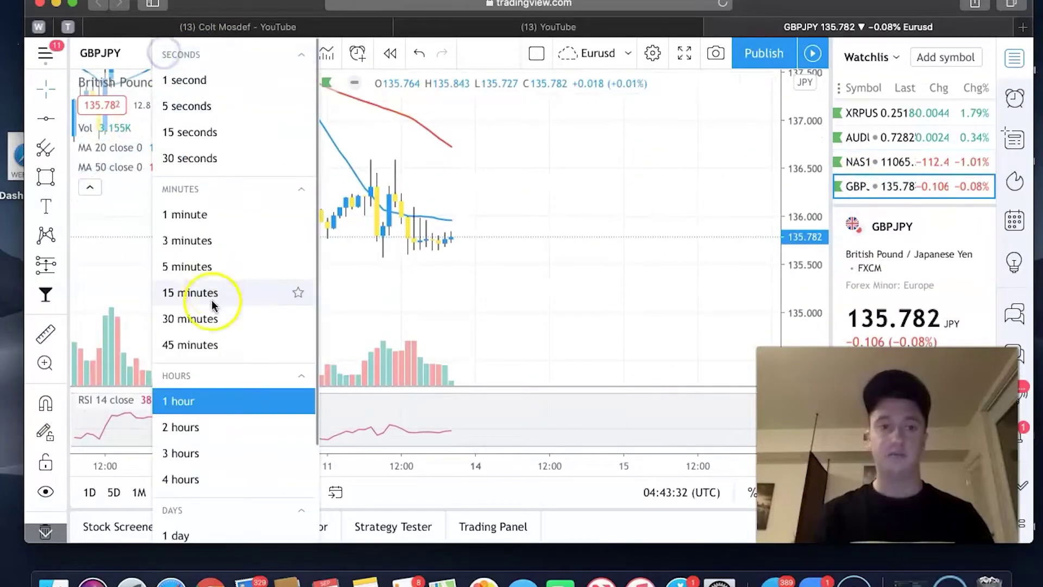
pyautogui.click(204, 534)
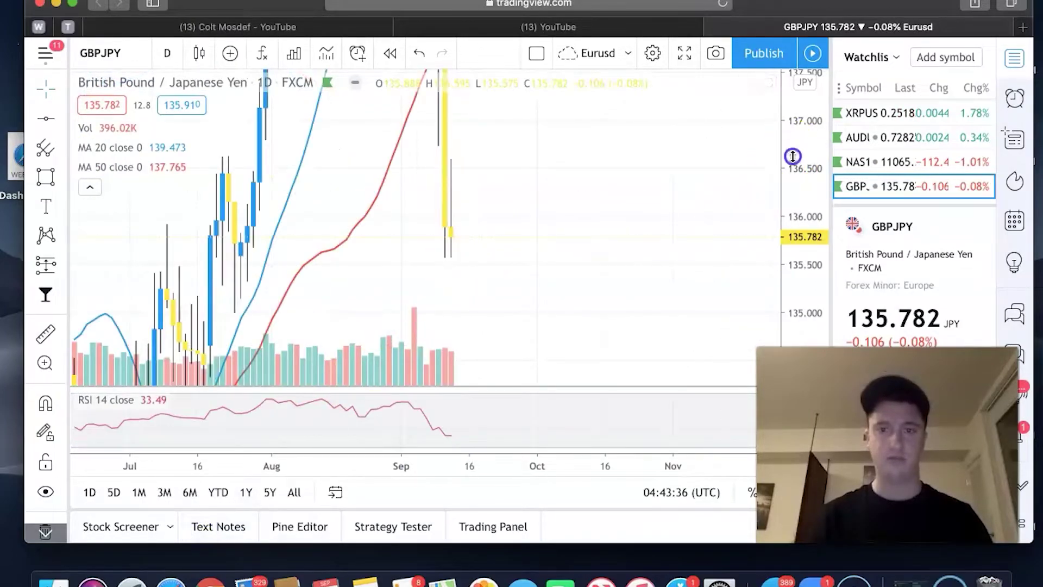
pyautogui.moveTo(565, 240); pyautogui.dragTo(563, 268)
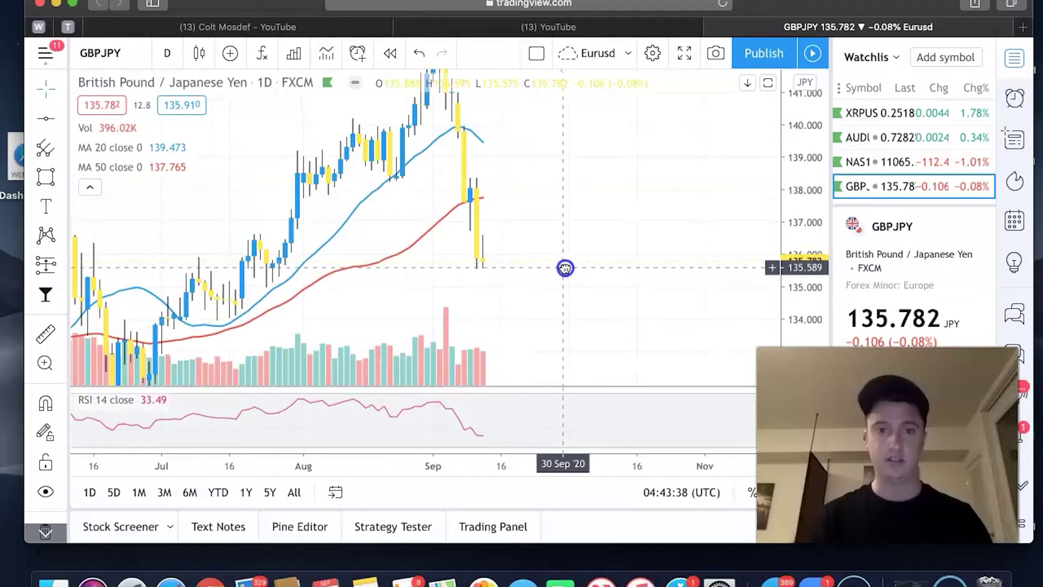
pyautogui.moveTo(794, 260); pyautogui.dragTo(790, 274)
pyautogui.moveTo(655, 257); pyautogui.dragTo(663, 219)
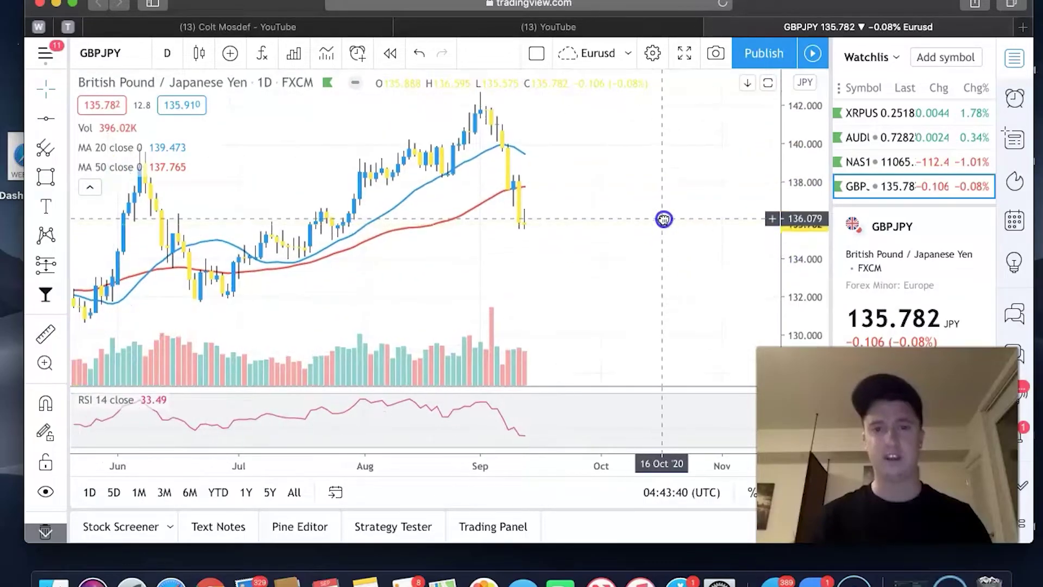
pyautogui.moveTo(594, 233); pyautogui.dragTo(798, 225)
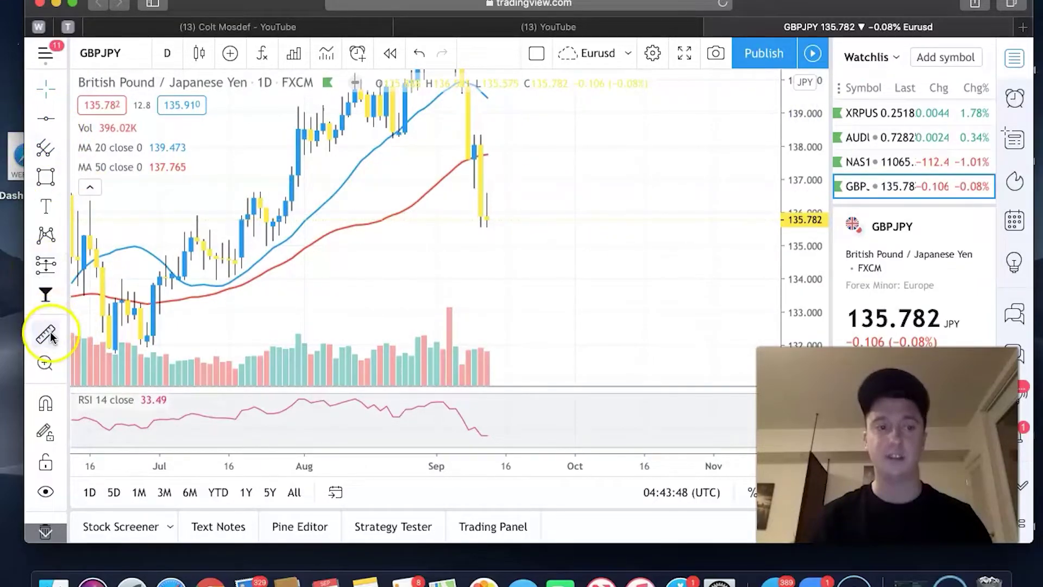
# - Draw a horizontal line above the latest GBPJPY candle at about 136.68 and measure the distance from the current price up to it
pyautogui.click(43, 123)
pyautogui.click(542, 205)
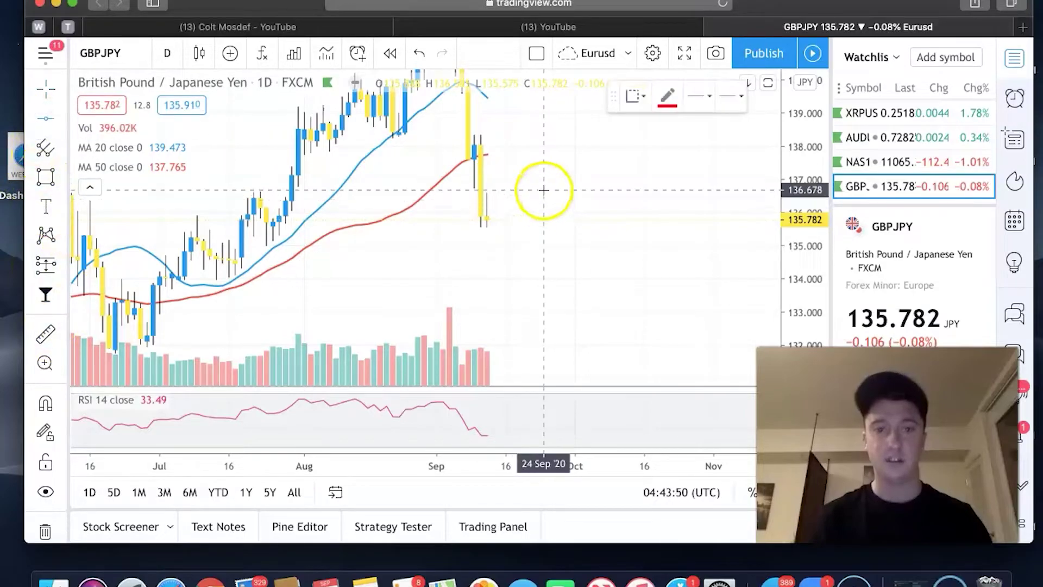
pyautogui.click(543, 190)
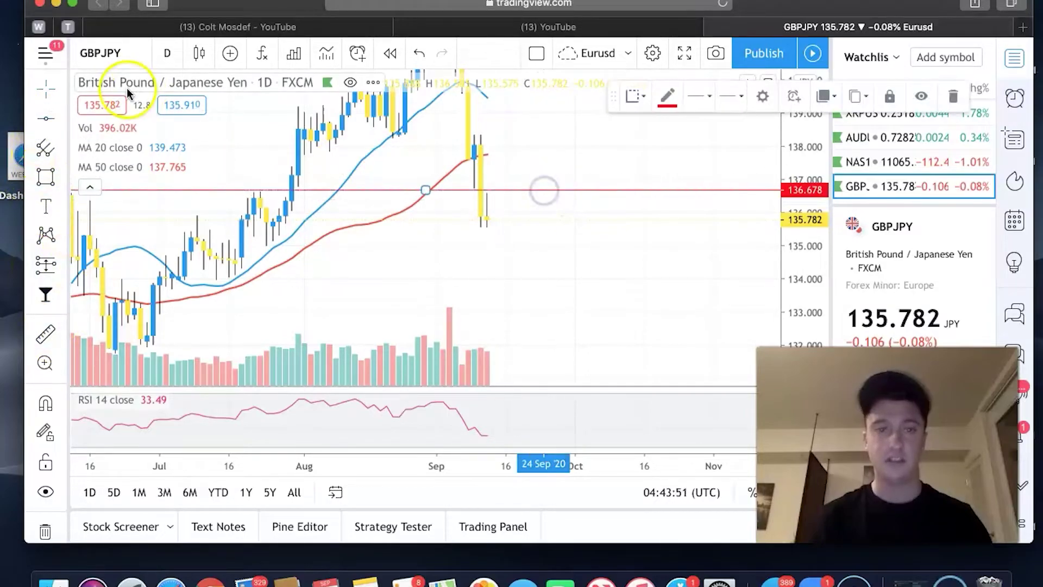
pyautogui.click(44, 336)
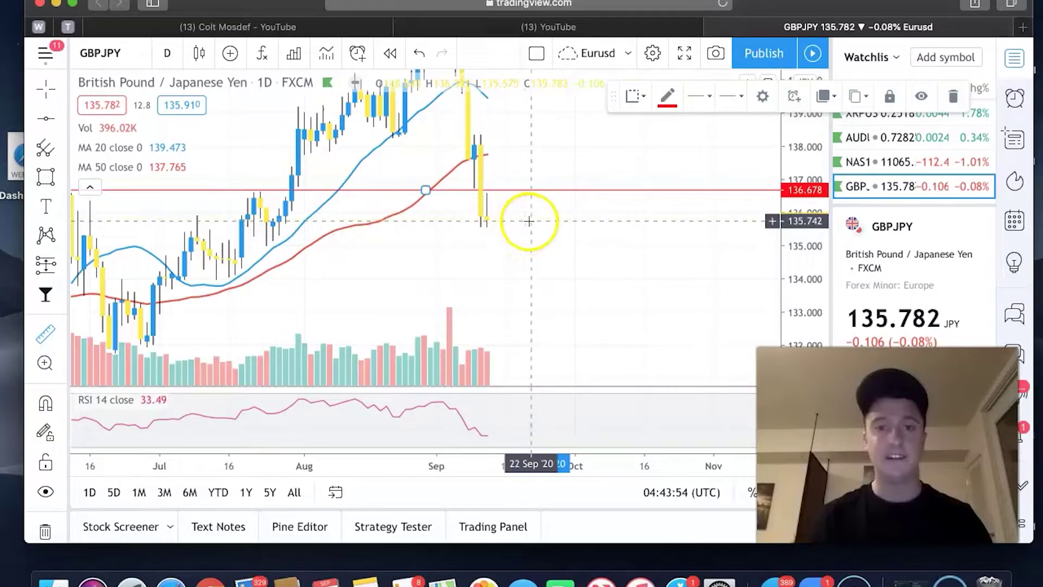
pyautogui.moveTo(530, 220); pyautogui.dragTo(536, 191)
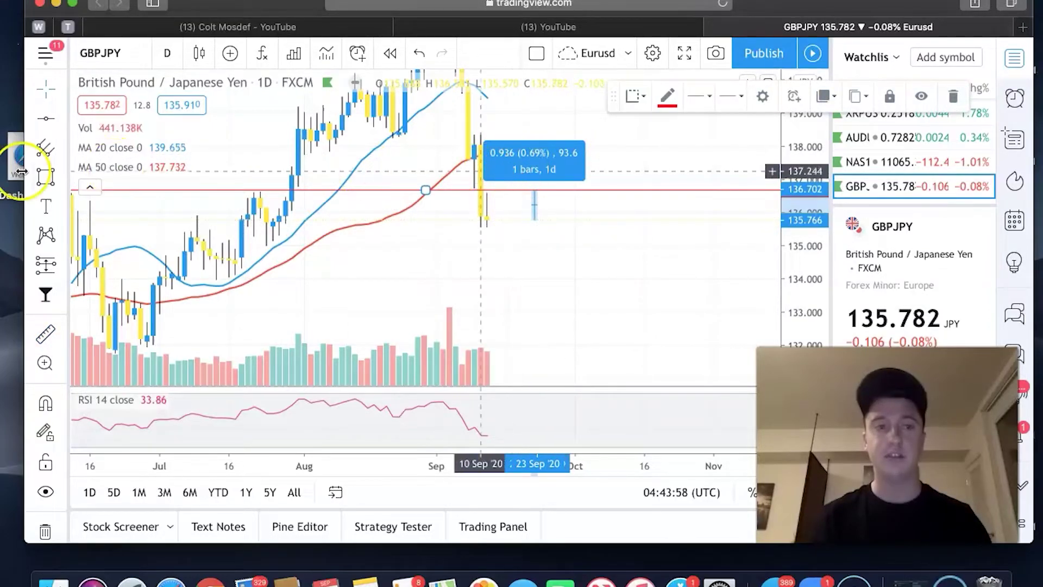
# - Measure about 303 pips down from the current price and draw a horizontal line there at about 132.74
pyautogui.click(45, 332)
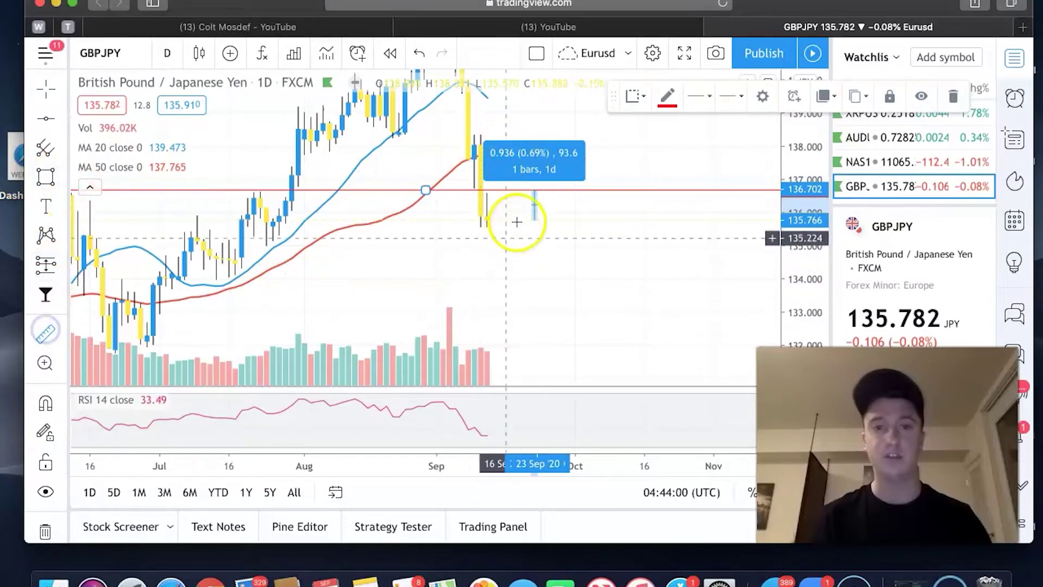
pyautogui.moveTo(518, 219); pyautogui.dragTo(524, 319)
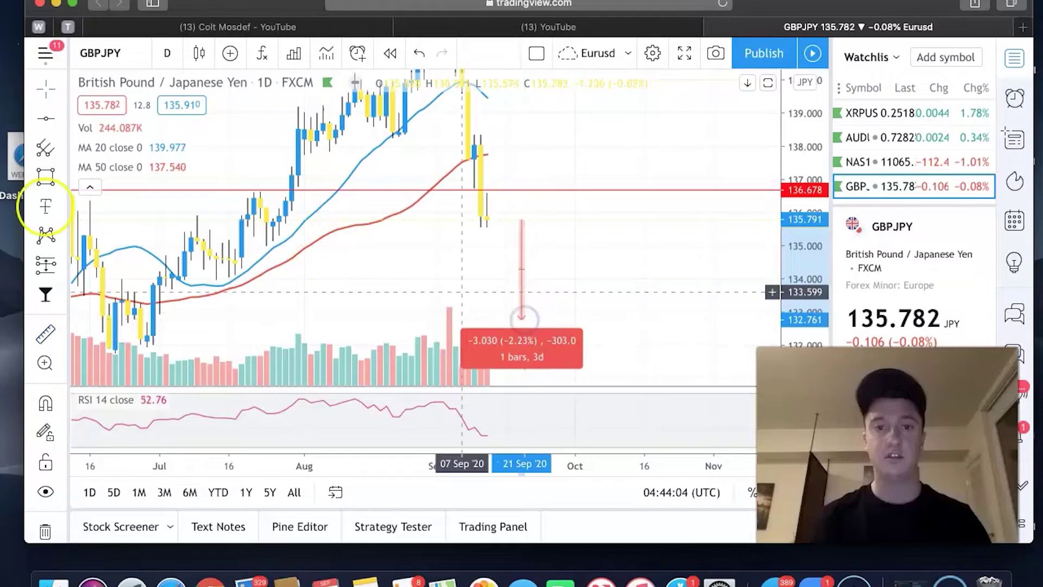
pyautogui.click(559, 337)
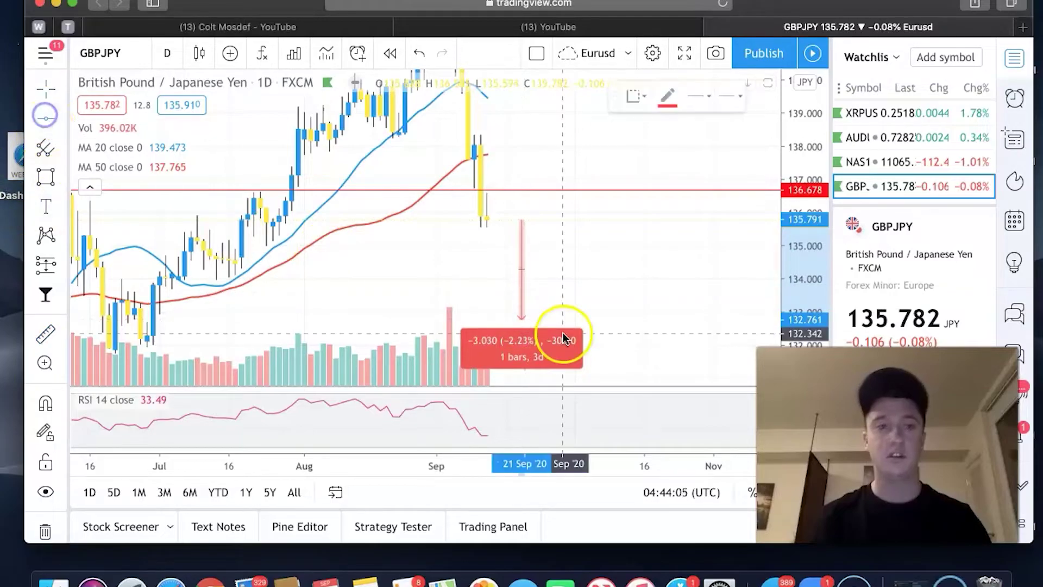
pyautogui.click(589, 321)
pyautogui.click(656, 215)
# - Place a Short Position drawing at the latest GBPJPY candles with its entry at about 135.815
pyautogui.click(67, 265)
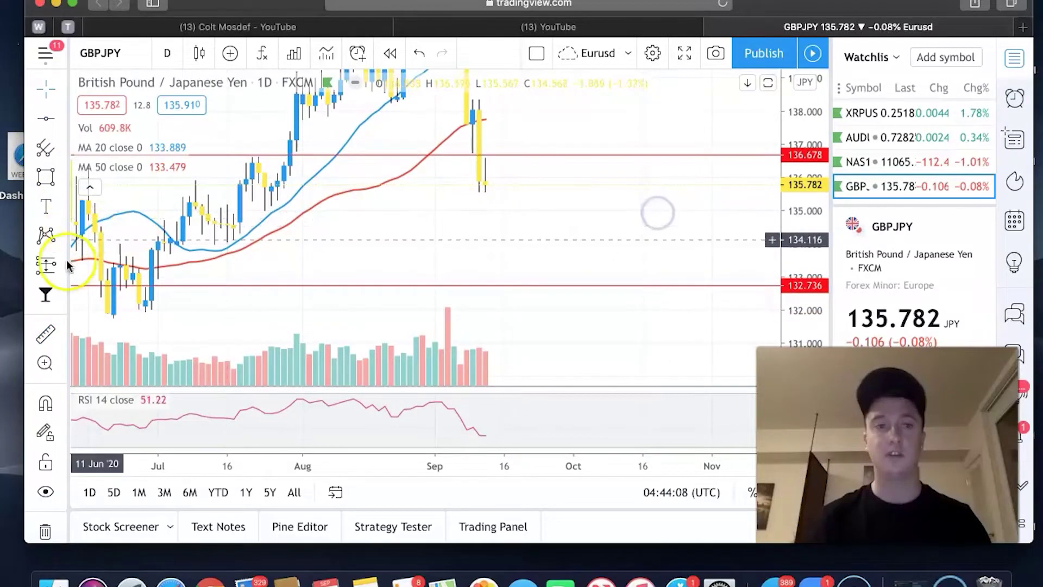
pyautogui.moveTo(233, 168); pyautogui.dragTo(214, 183)
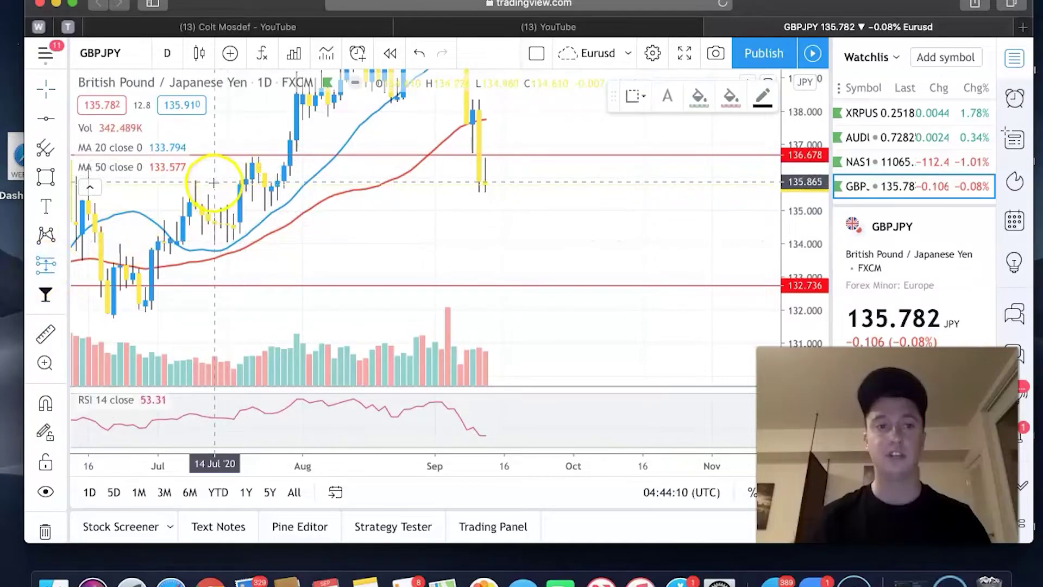
pyautogui.click(214, 183)
pyautogui.moveTo(523, 183); pyautogui.dragTo(571, 167)
pyautogui.click(619, 170)
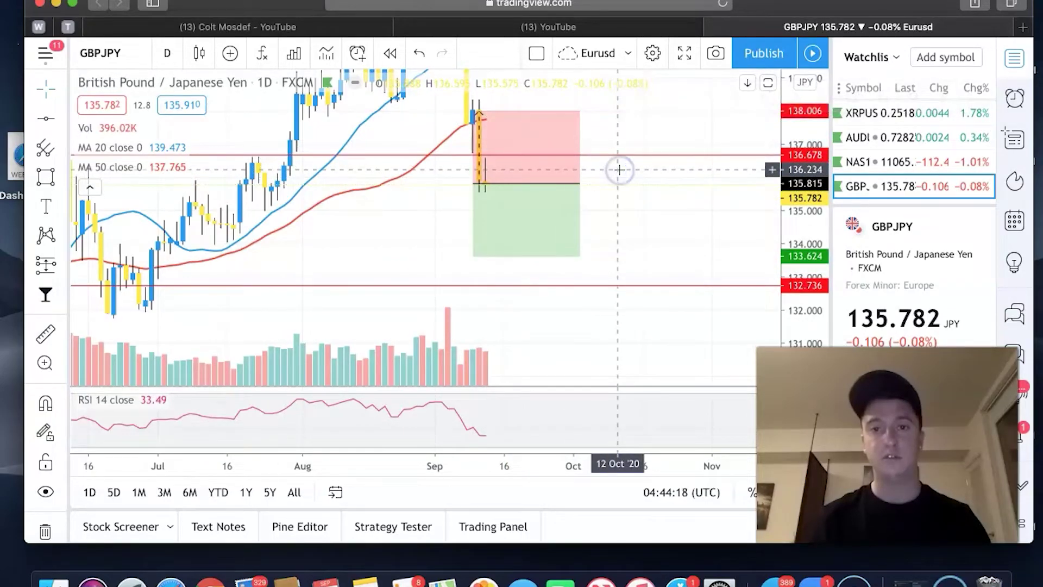
# - Move the GBPJPY short position's stop to the upper red line at about 136.653 and its target to the lower line at 132.736
pyautogui.click(477, 109)
pyautogui.moveTo(505, 112); pyautogui.dragTo(548, 155)
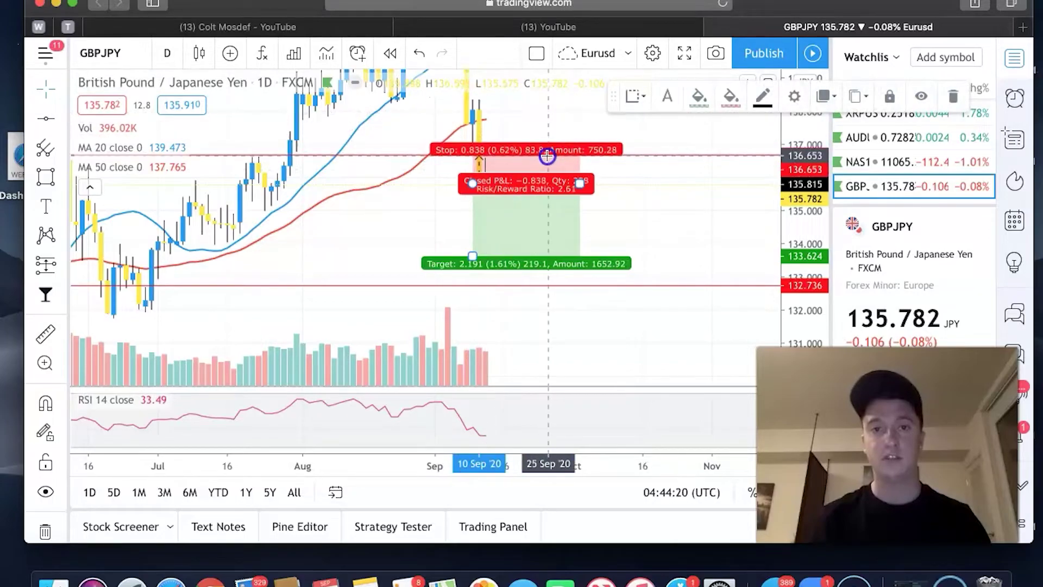
pyautogui.moveTo(481, 256); pyautogui.dragTo(491, 285)
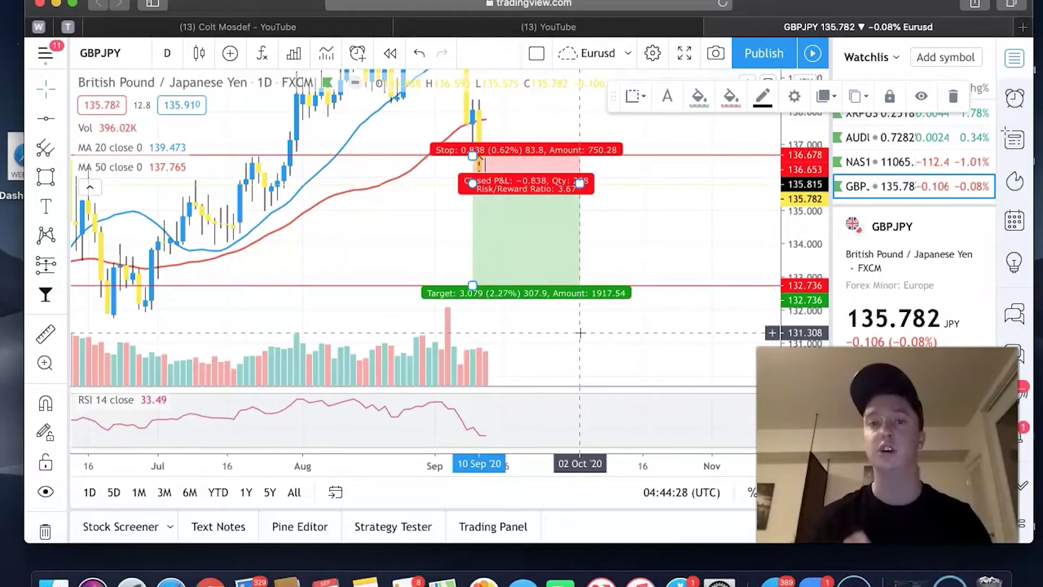
pyautogui.click(624, 234)
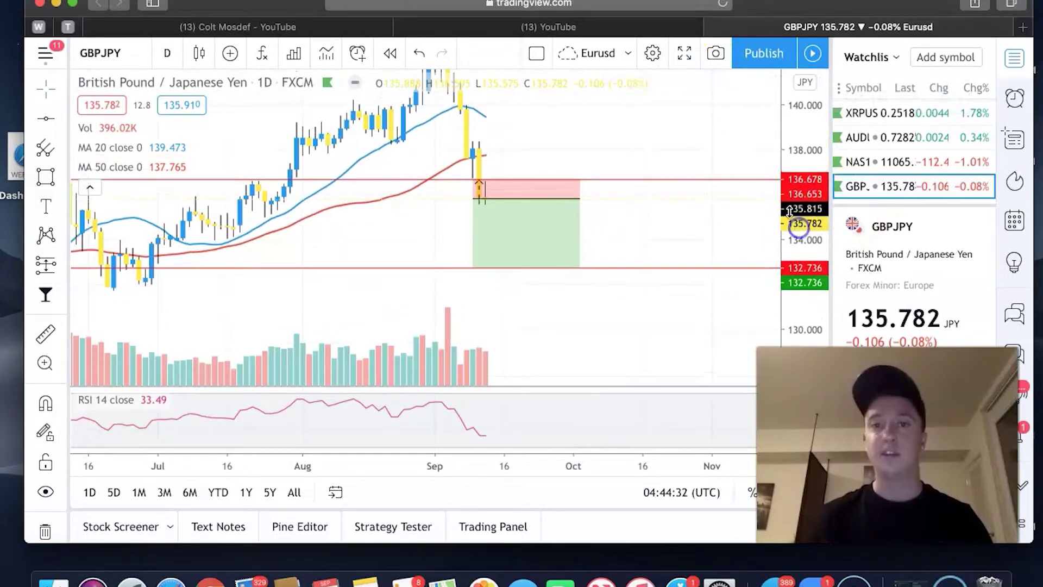
# - View the GBPJPY short setup in full screen and return to the normal chart layout
pyautogui.click(683, 54)
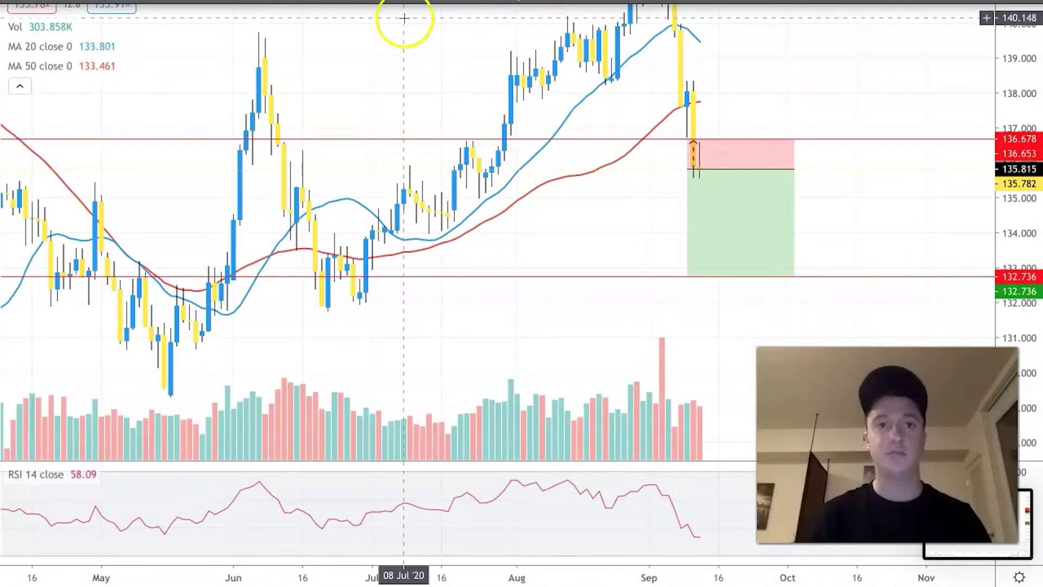
pyautogui.click(46, 3)
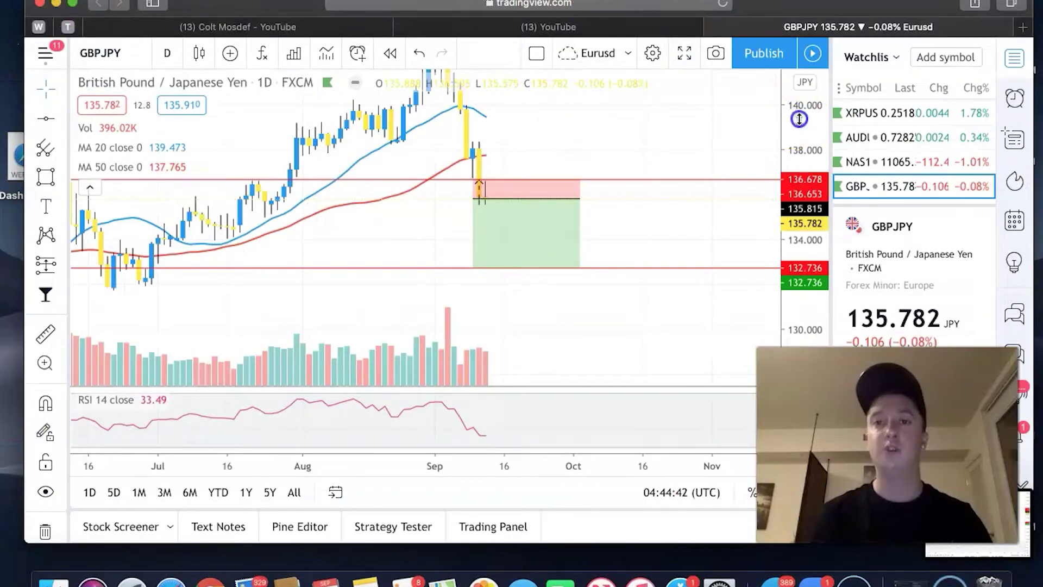
pyautogui.moveTo(632, 154); pyautogui.dragTo(651, 193)
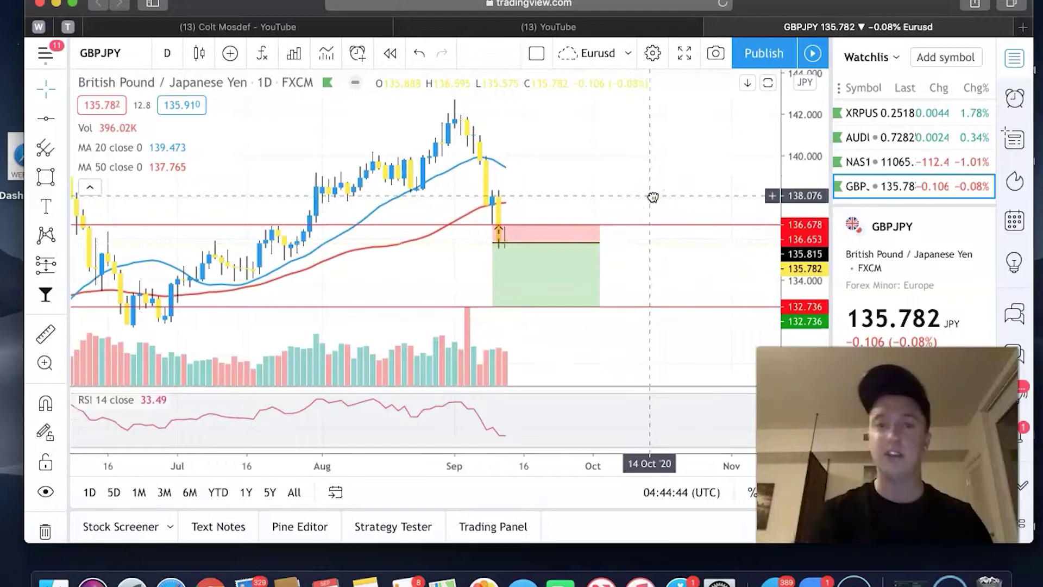